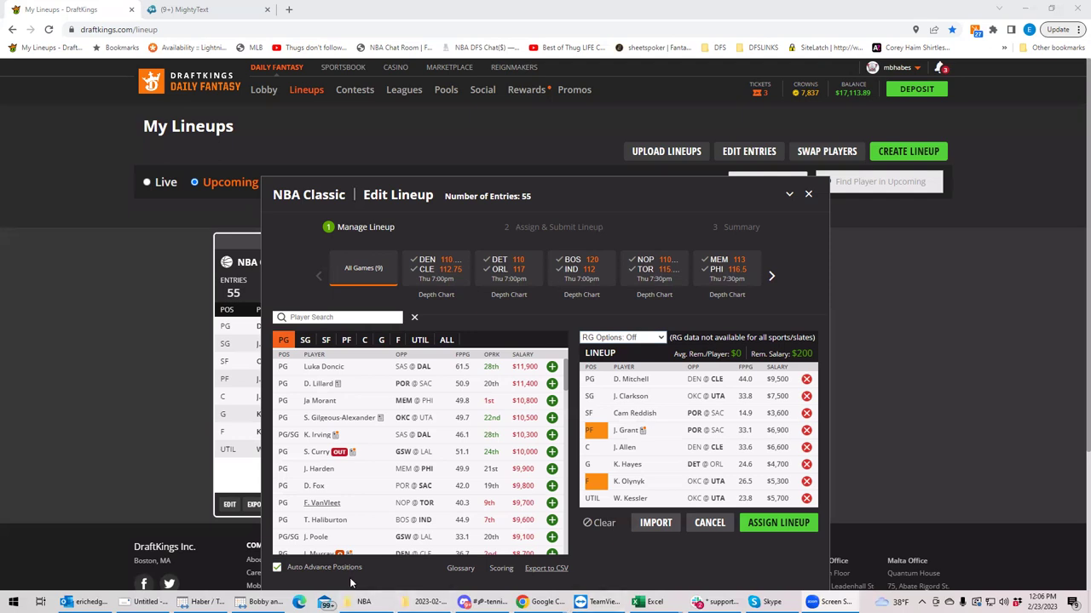
Step: Look through the games on the slate and clear every player from the NBA Classic lineup
{"action": "left_click", "coordinate": [771, 279]}
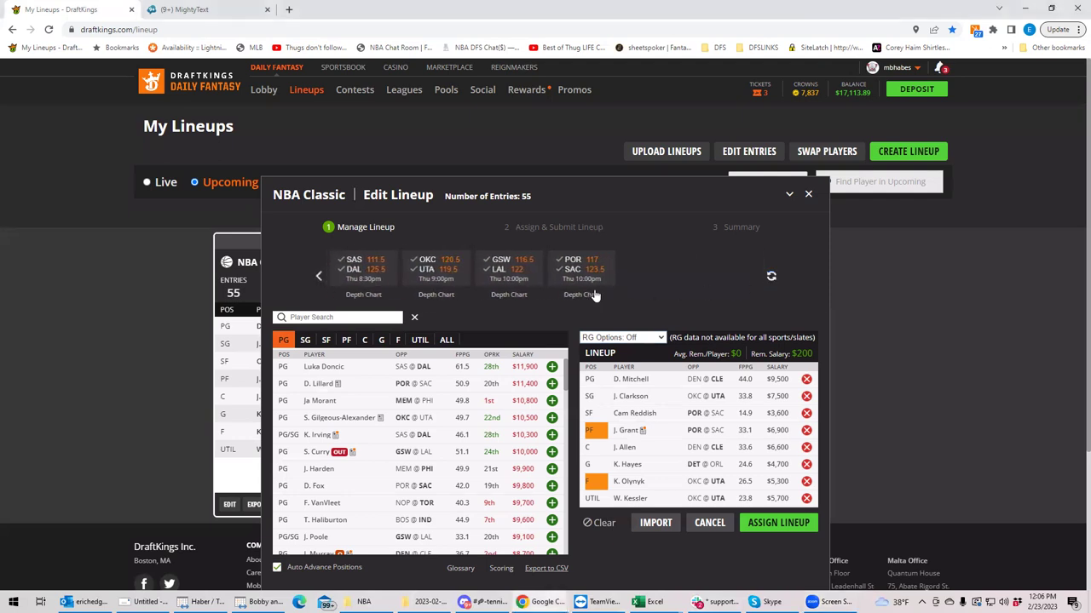
{"action": "left_click", "coordinate": [318, 275]}
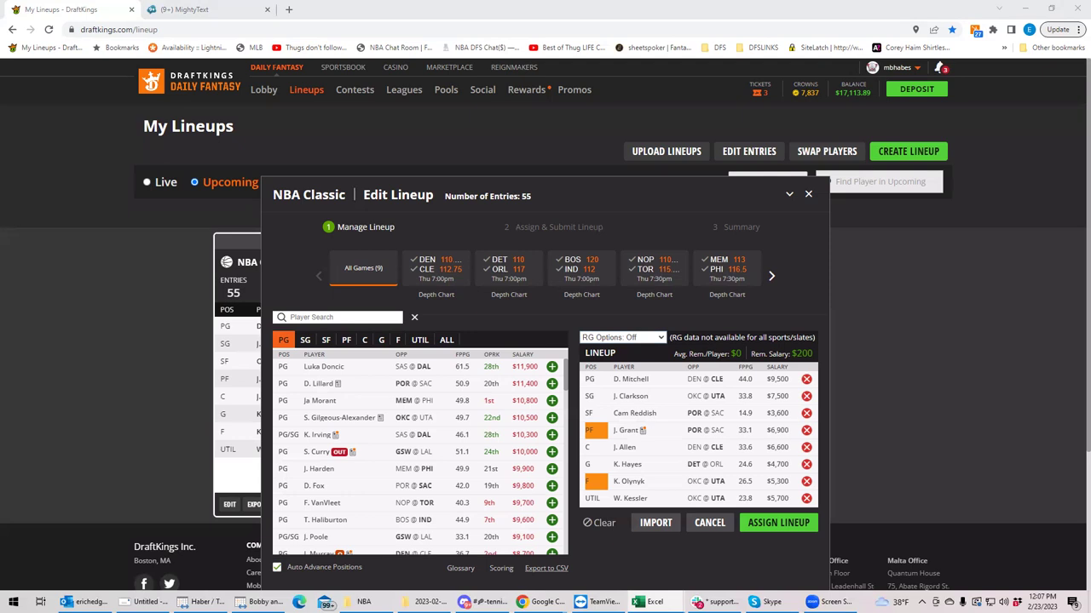
{"action": "left_click", "coordinate": [596, 523]}
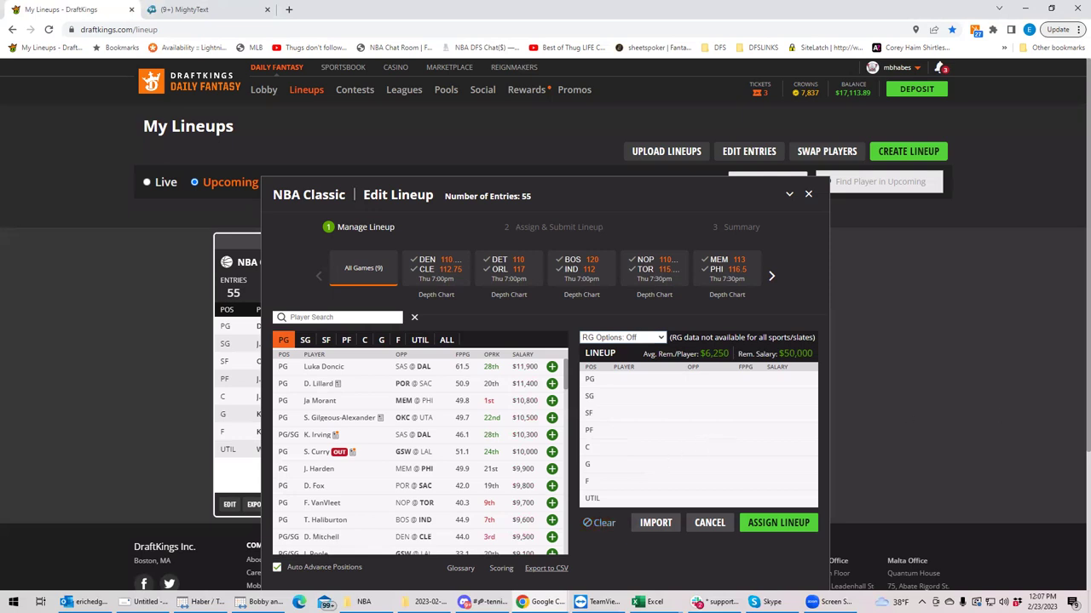
{"action": "key", "text": "alt+Tab"}
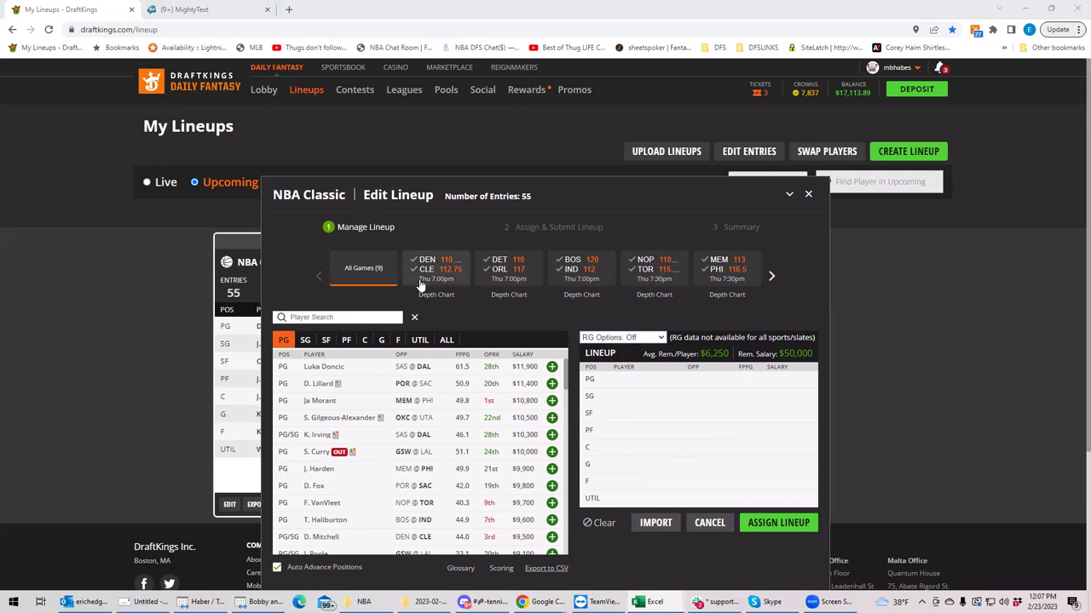
Step: Narrow the player pool to Cleveland centers, add J. Allen to the C slot, and restore the pool to all games
{"action": "left_click", "coordinate": [461, 285]}
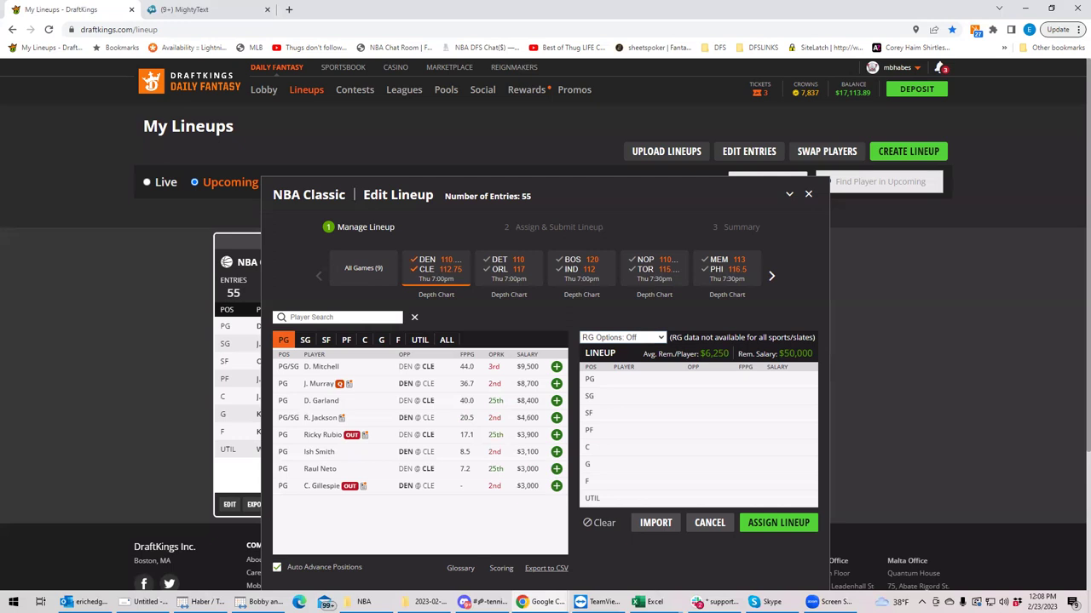
{"action": "key", "text": "alt+Tab"}
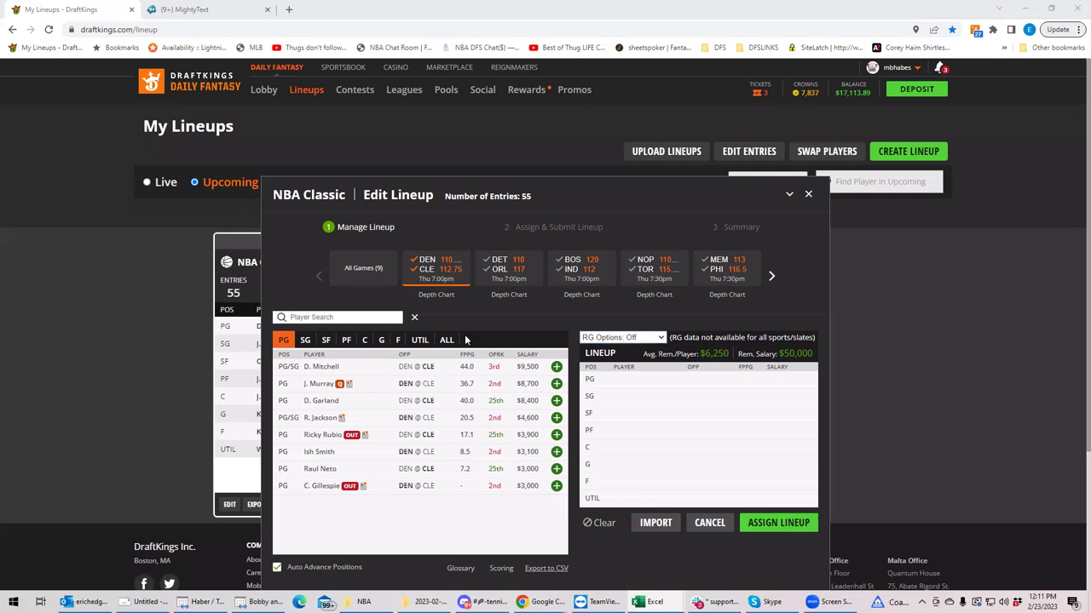
{"action": "left_click", "coordinate": [421, 269]}
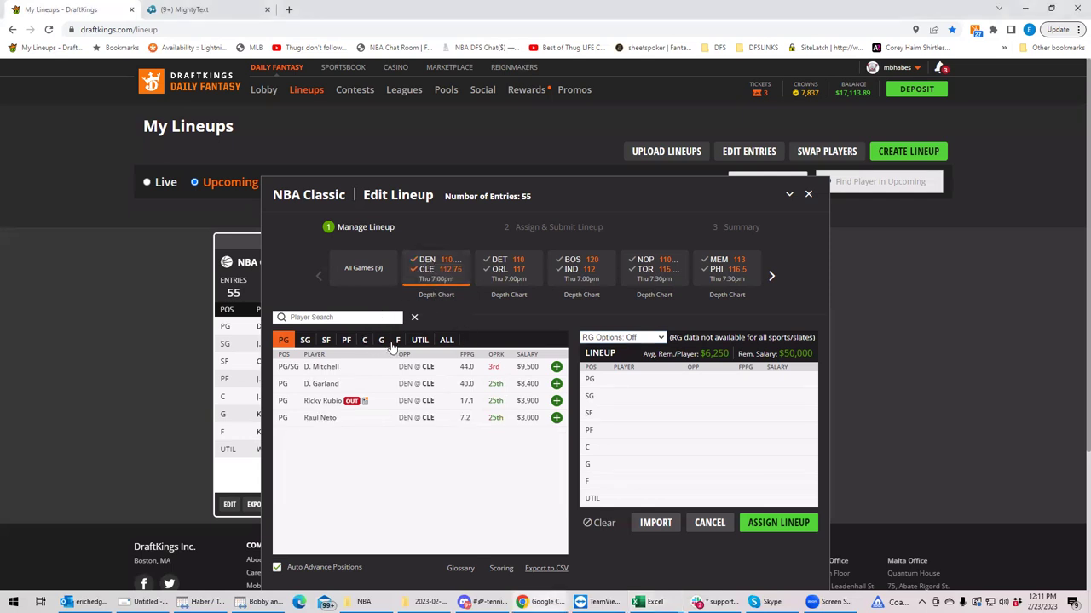
{"action": "left_click", "coordinate": [365, 340]}
{"action": "left_click", "coordinate": [556, 384]}
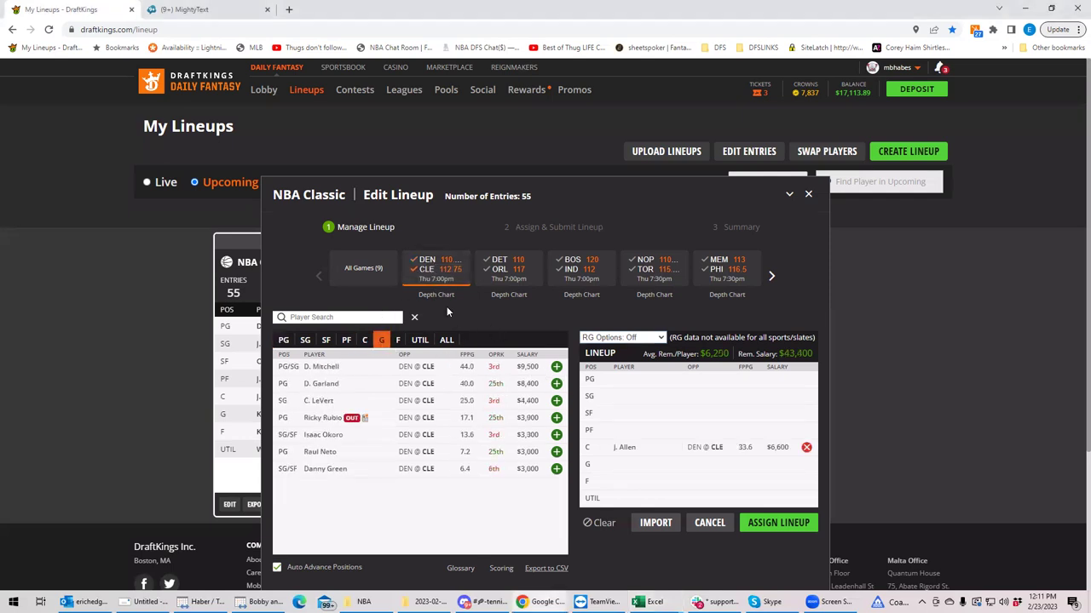
{"action": "left_click", "coordinate": [433, 274]}
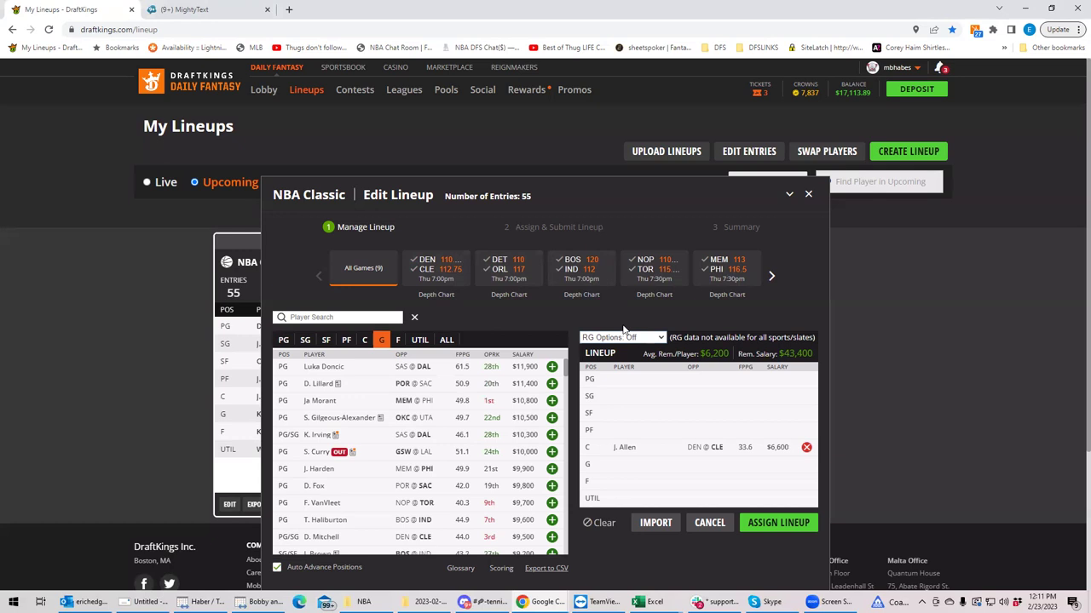
Step: Close the MightyText page and return to the DraftKings lineup editor
{"action": "key", "text": "alt+Tab"}
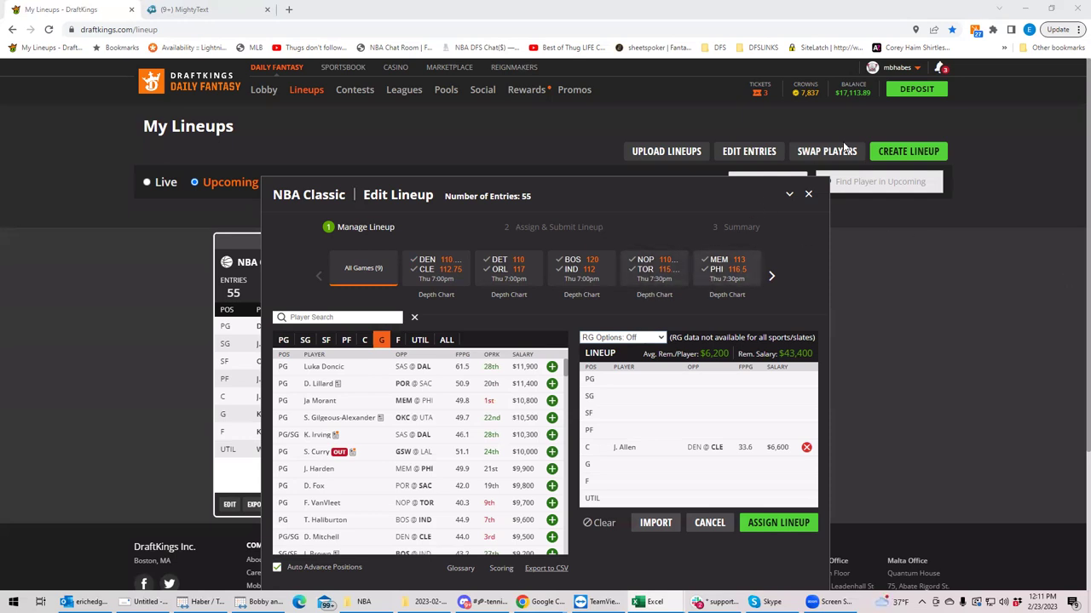
{"action": "left_click", "coordinate": [243, 9]}
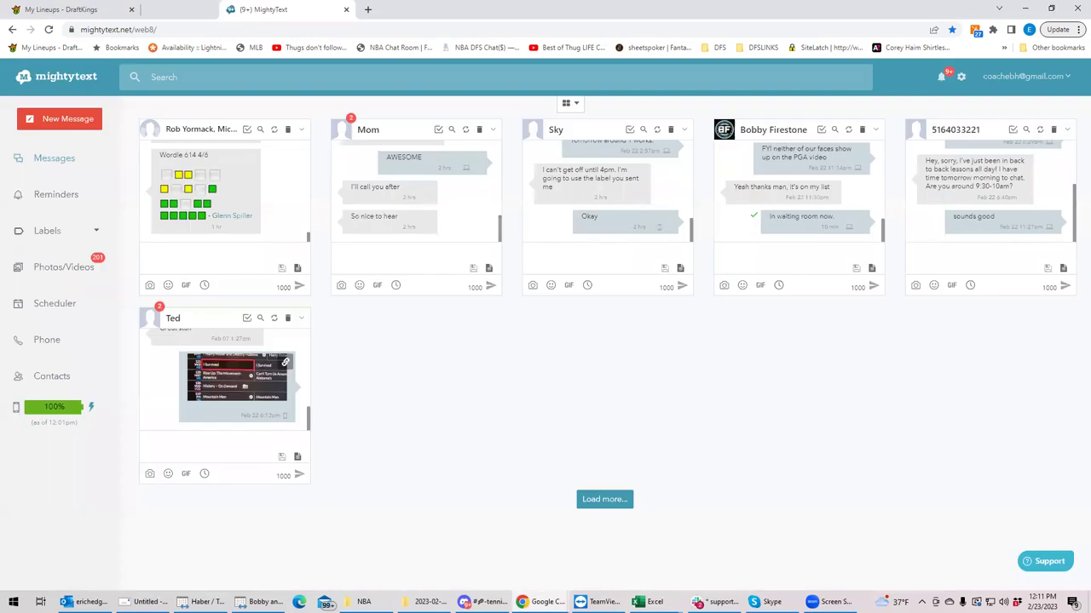
{"action": "key", "text": "ctrl+1"}
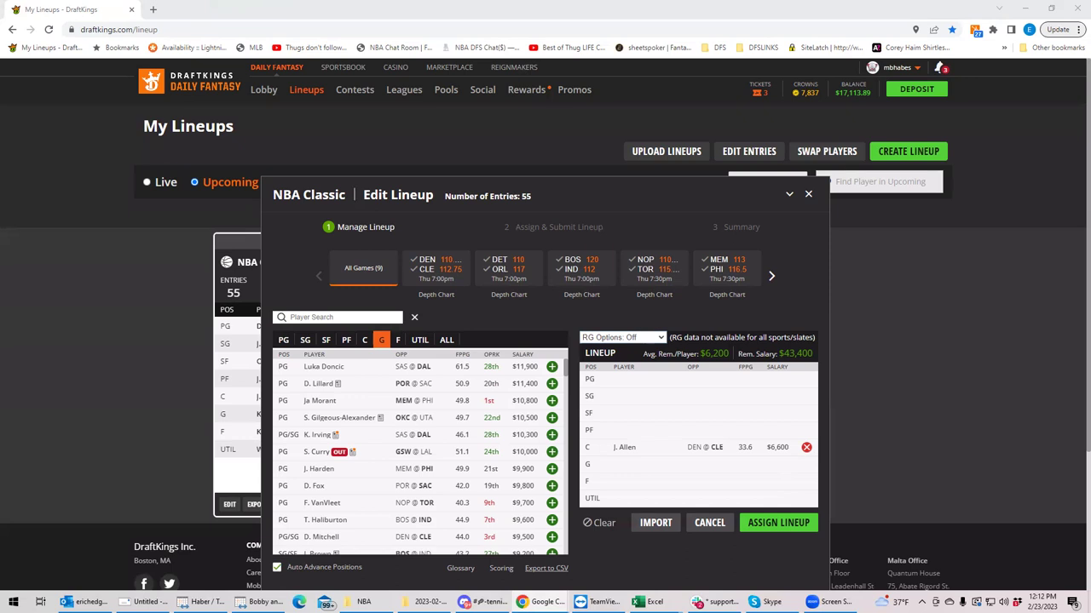
{"action": "mouse_move", "coordinate": [649, 601]}
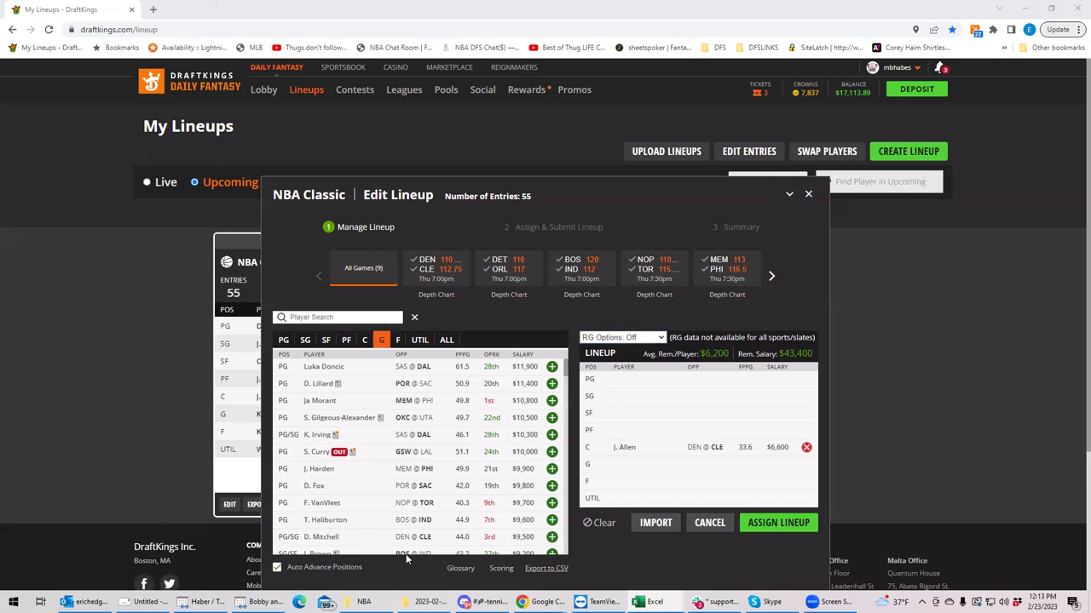
{"action": "mouse_move", "coordinate": [521, 601]}
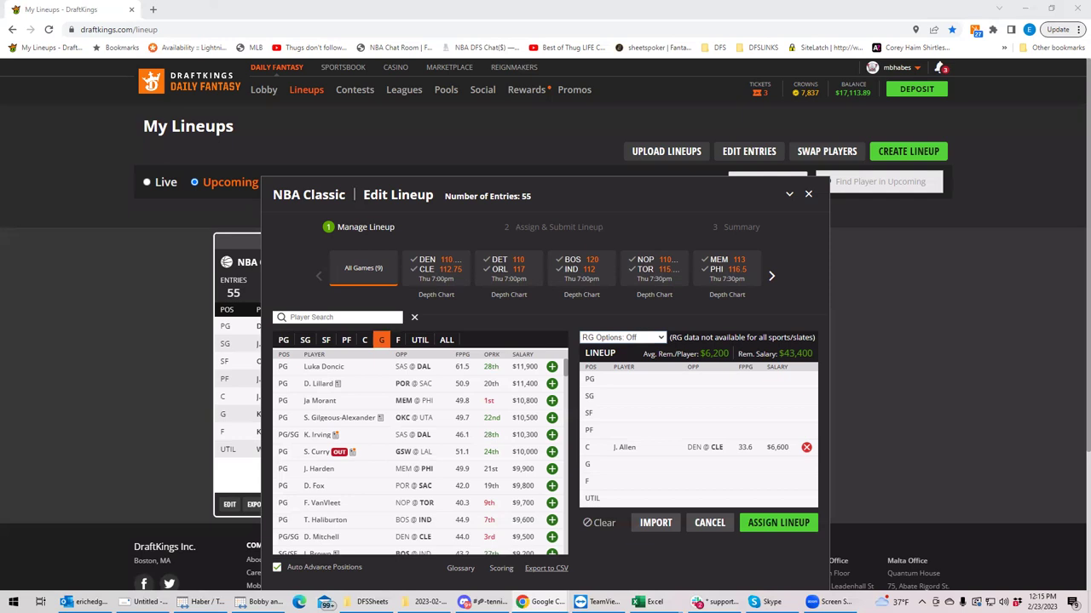
{"action": "key", "text": "alt+Tab"}
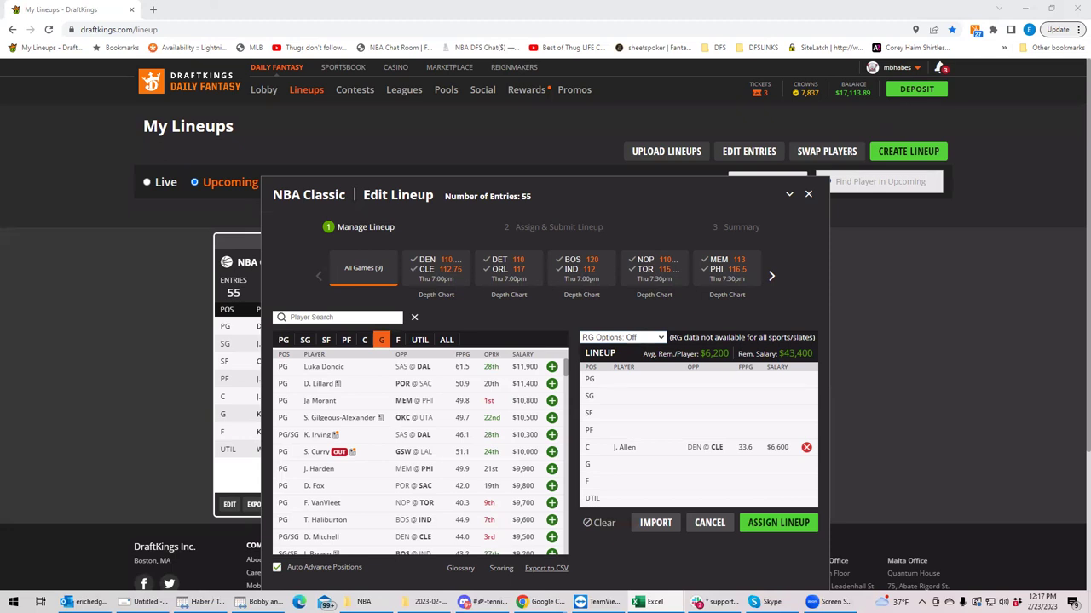
{"action": "mouse_move", "coordinate": [717, 594]}
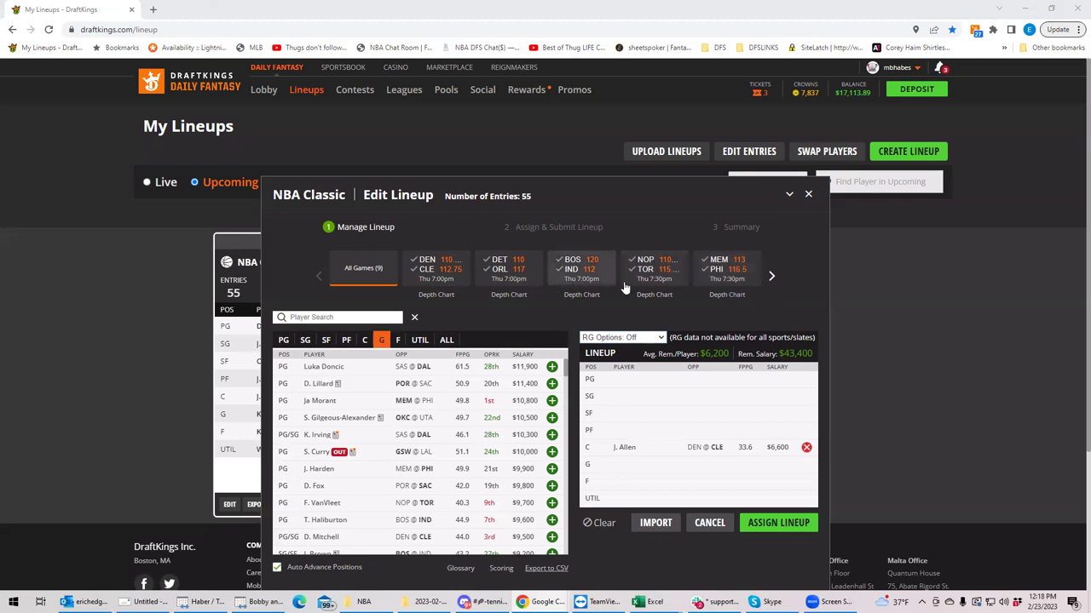
Step: Review the guards in the NOP at TOR game and restore the pool to all games
{"action": "left_click", "coordinate": [647, 269]}
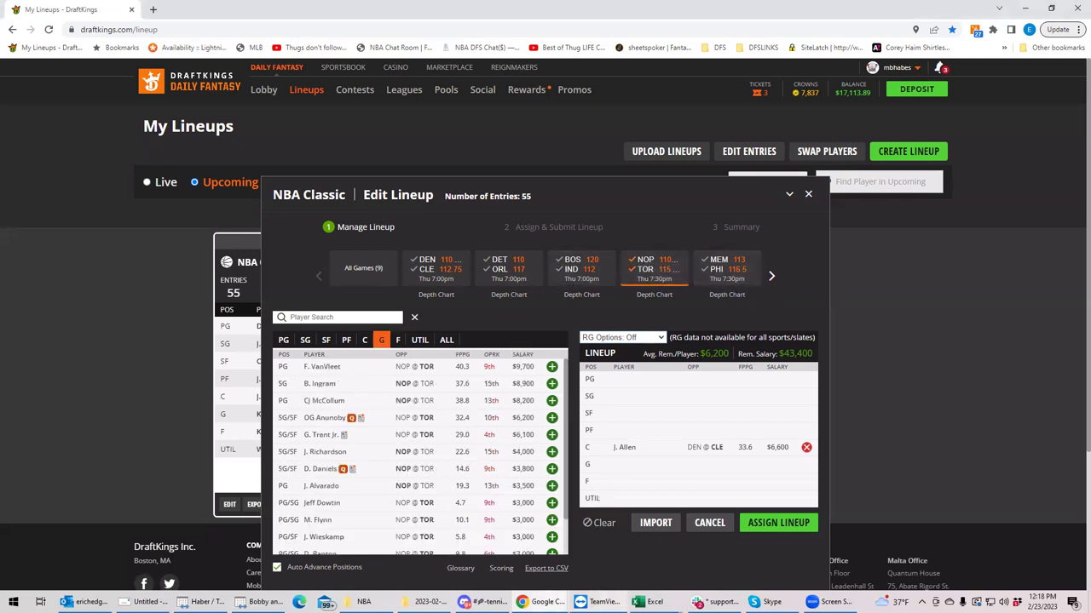
{"action": "mouse_move", "coordinate": [647, 601]}
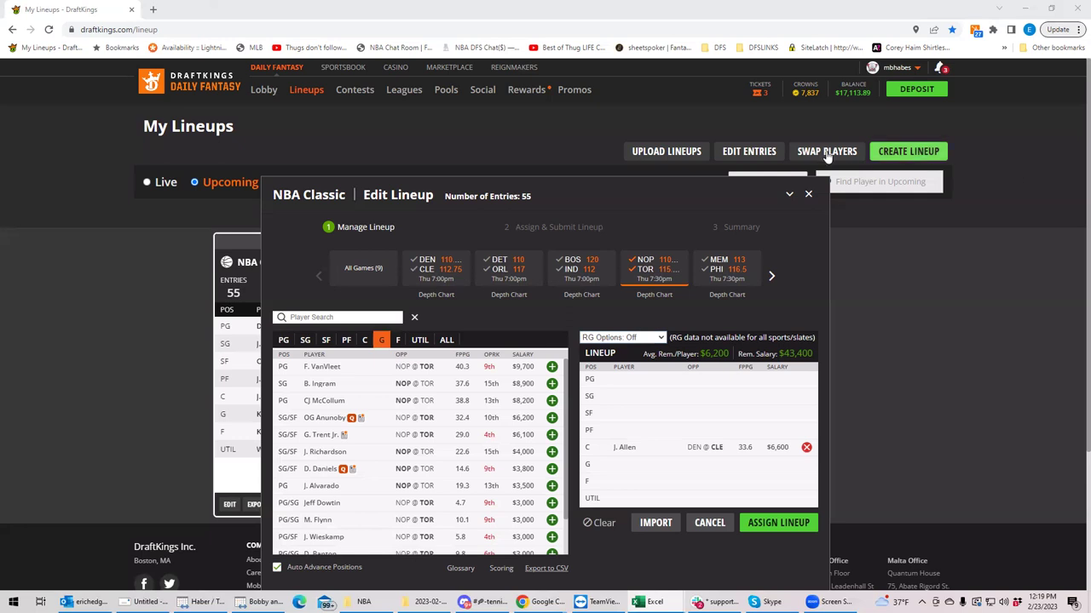
{"action": "left_click", "coordinate": [643, 262]}
{"action": "left_click", "coordinate": [645, 266]}
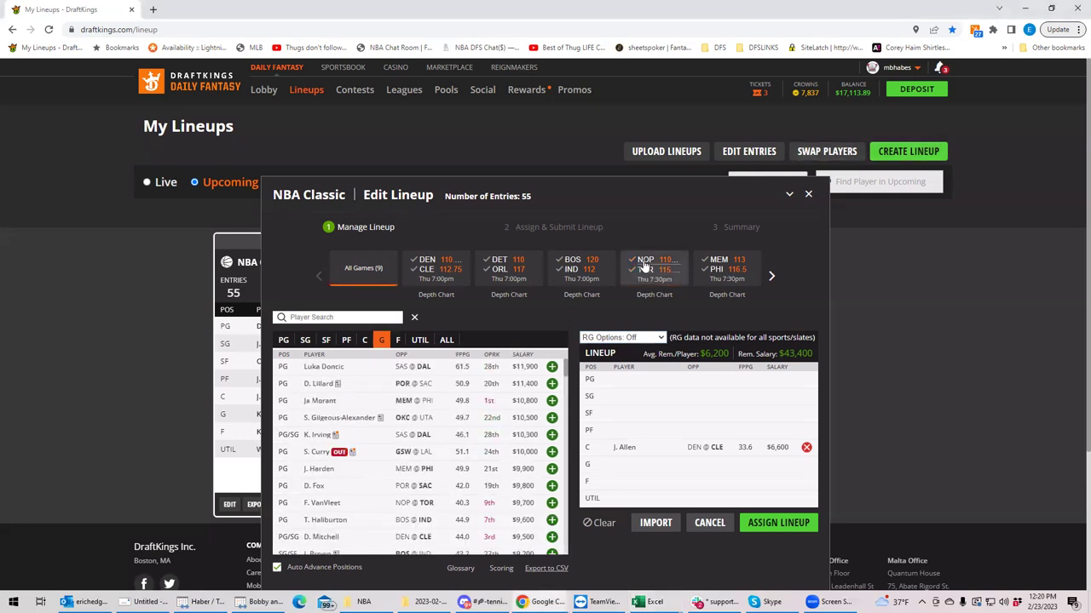
Step: Review Utah's small forwards in the OKC at UTA game and restore the pool to all games
{"action": "left_click", "coordinate": [769, 279]}
{"action": "left_click", "coordinate": [429, 271]}
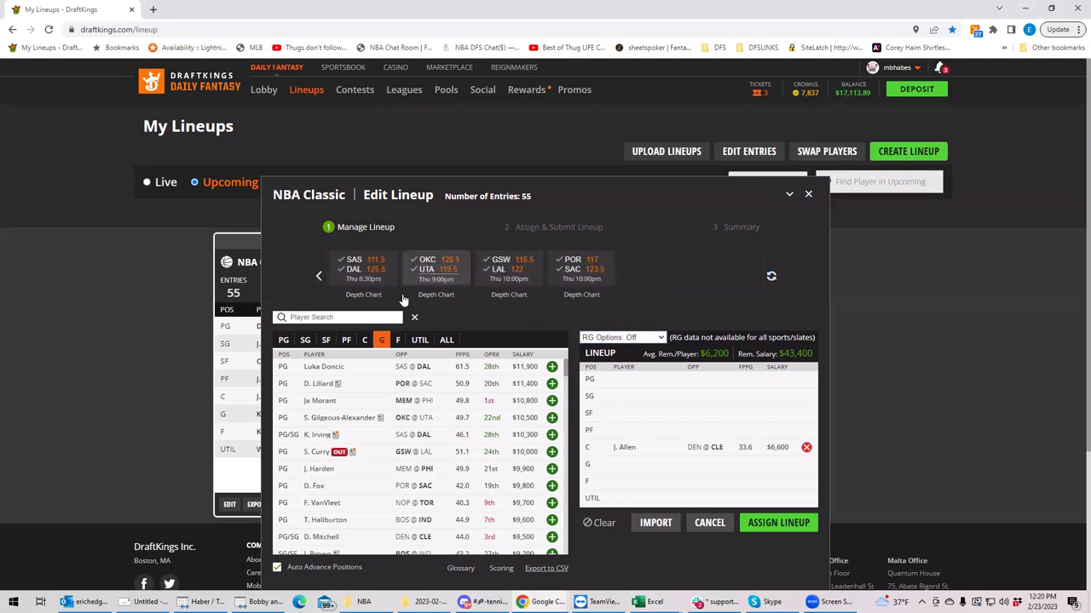
{"action": "left_click", "coordinate": [328, 342]}
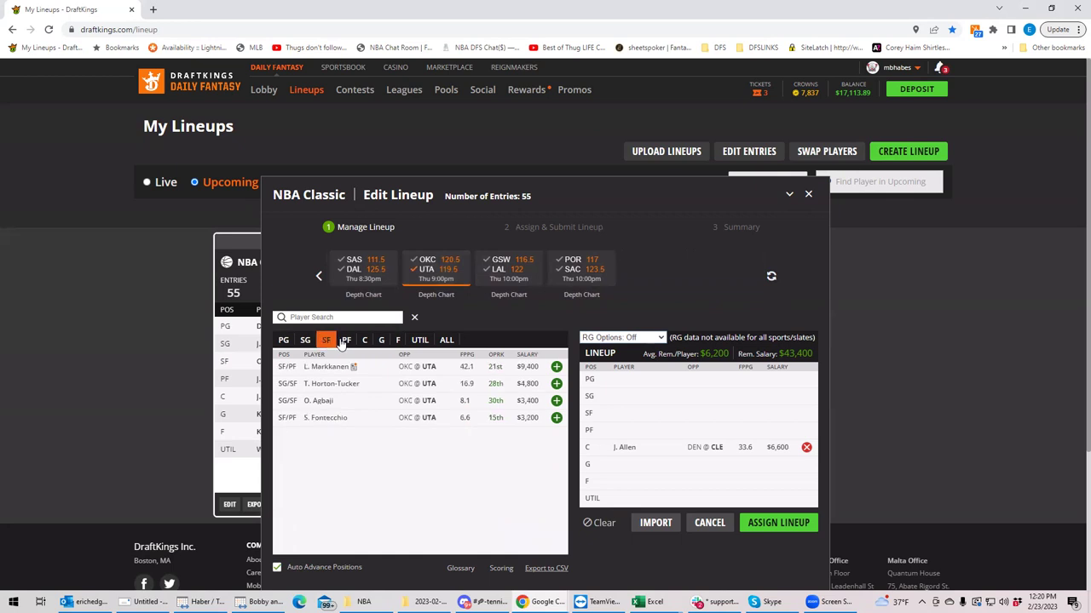
{"action": "left_click", "coordinate": [426, 272]}
{"action": "left_click", "coordinate": [321, 278]}
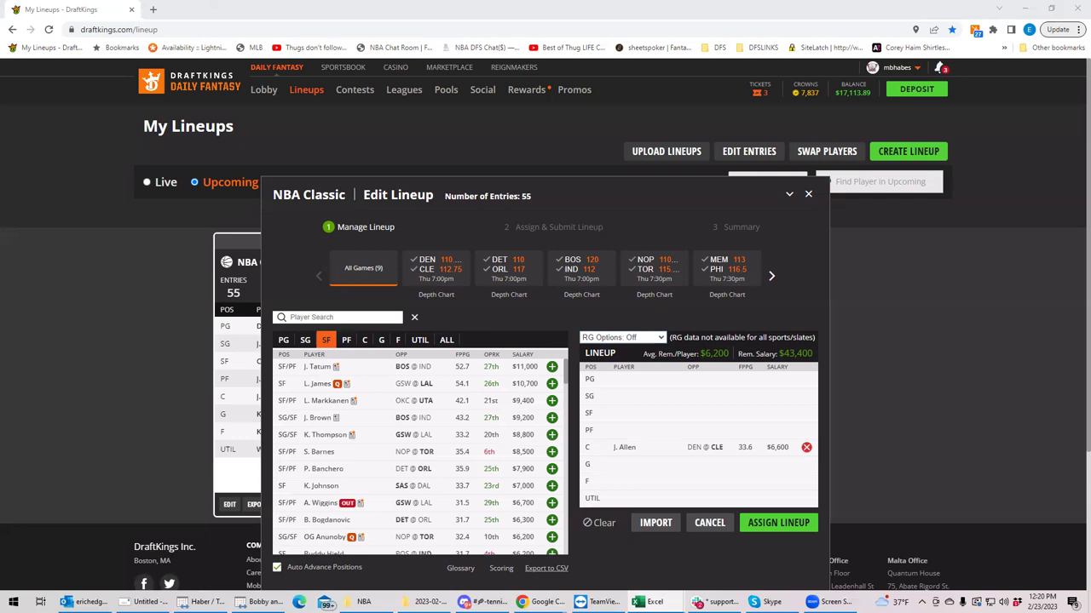
Step: Review the small forwards in the MEM at PHI game, clear that filter, and look through the slate's other games
{"action": "left_click", "coordinate": [726, 263]}
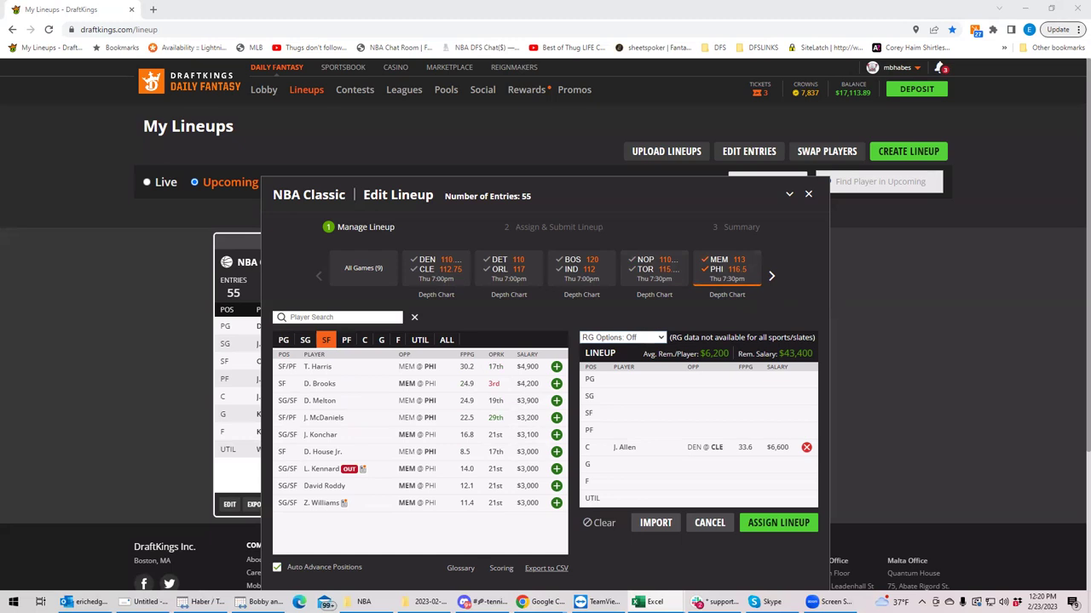
{"action": "left_click", "coordinate": [719, 268]}
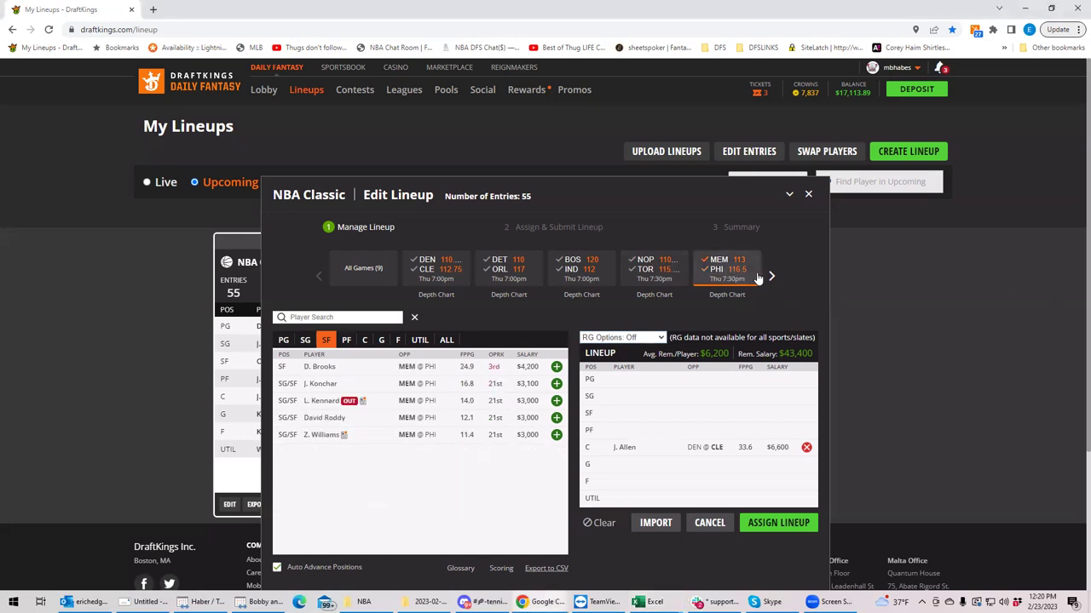
{"action": "left_click", "coordinate": [729, 267]}
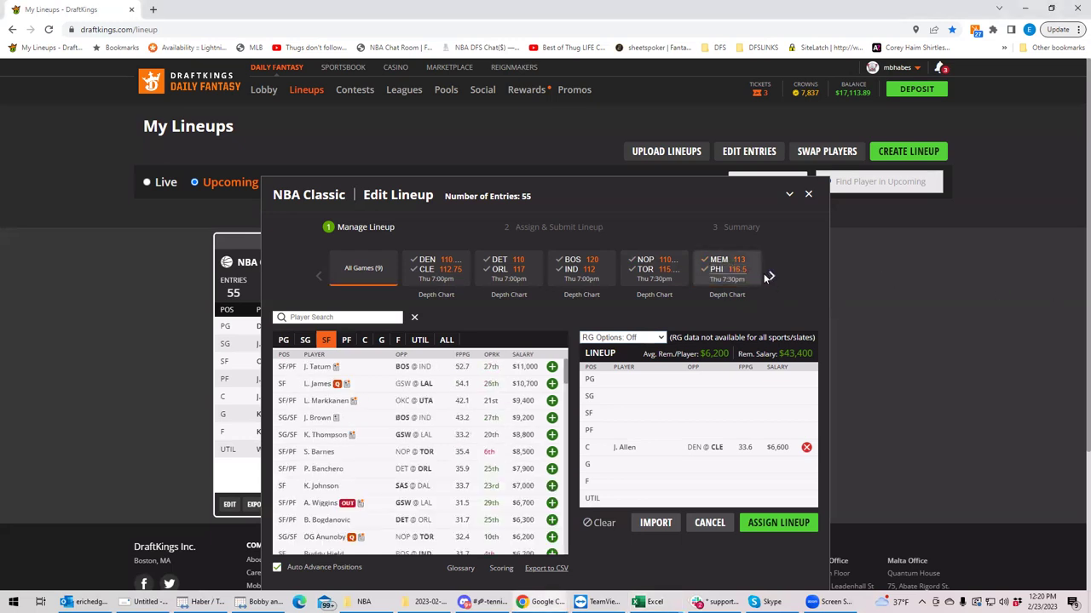
{"action": "left_click", "coordinate": [771, 279]}
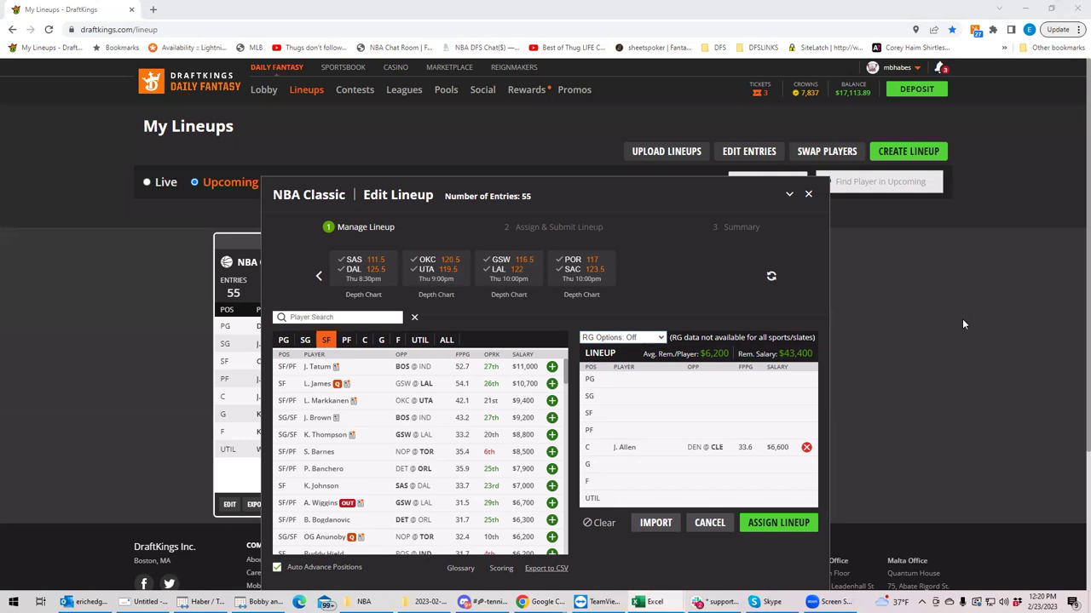
{"action": "left_click", "coordinate": [319, 277]}
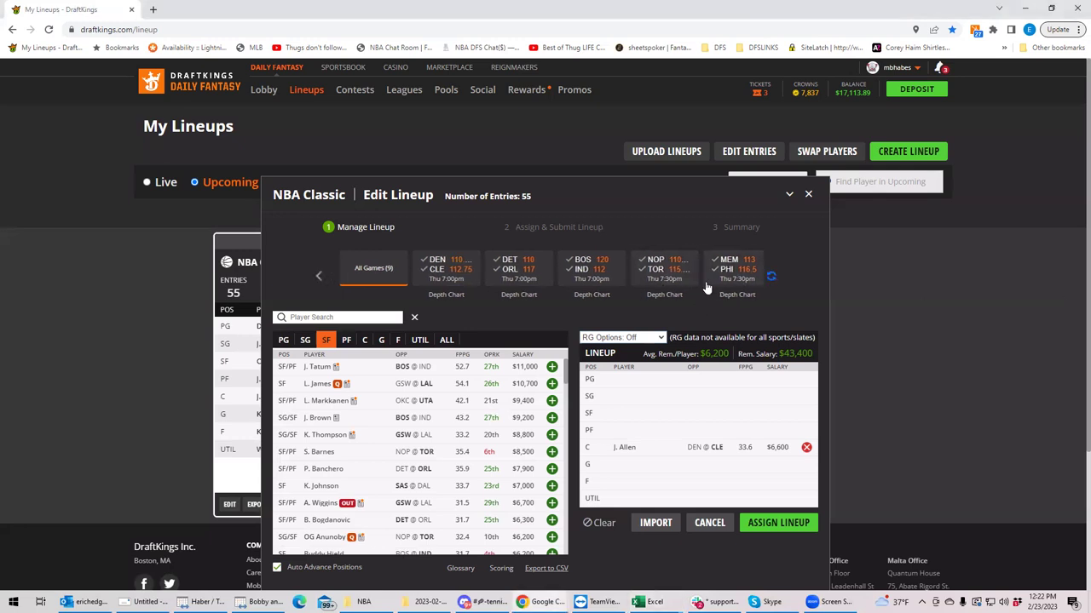
Step: Narrow the pool to San Antonio power forwards, examine Jeremy Sochan's game log and news, and clear the game filter
{"action": "left_click", "coordinate": [356, 266]}
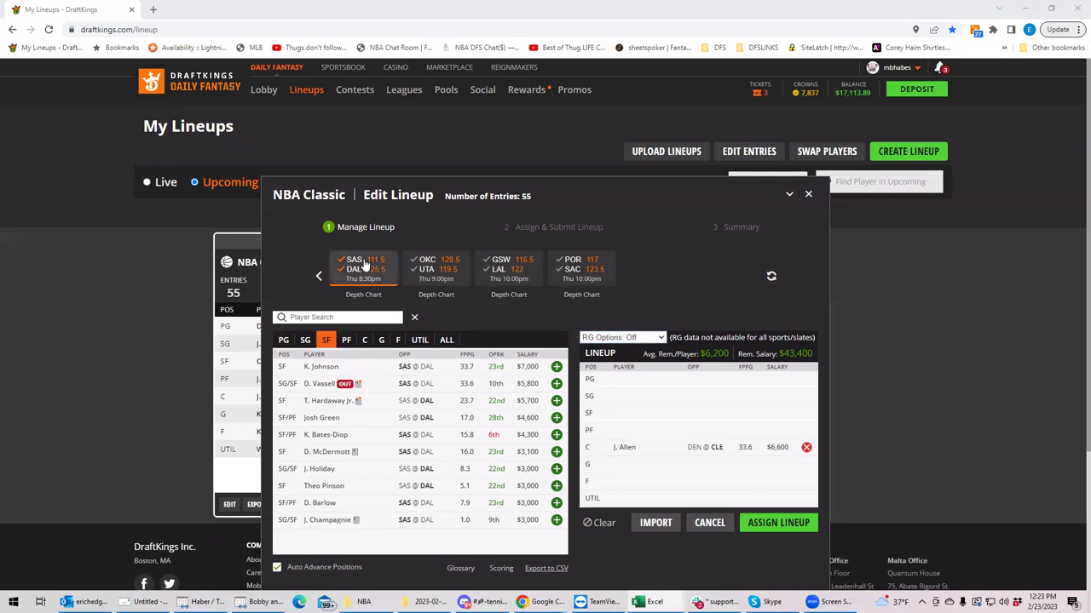
{"action": "left_click", "coordinate": [347, 340]}
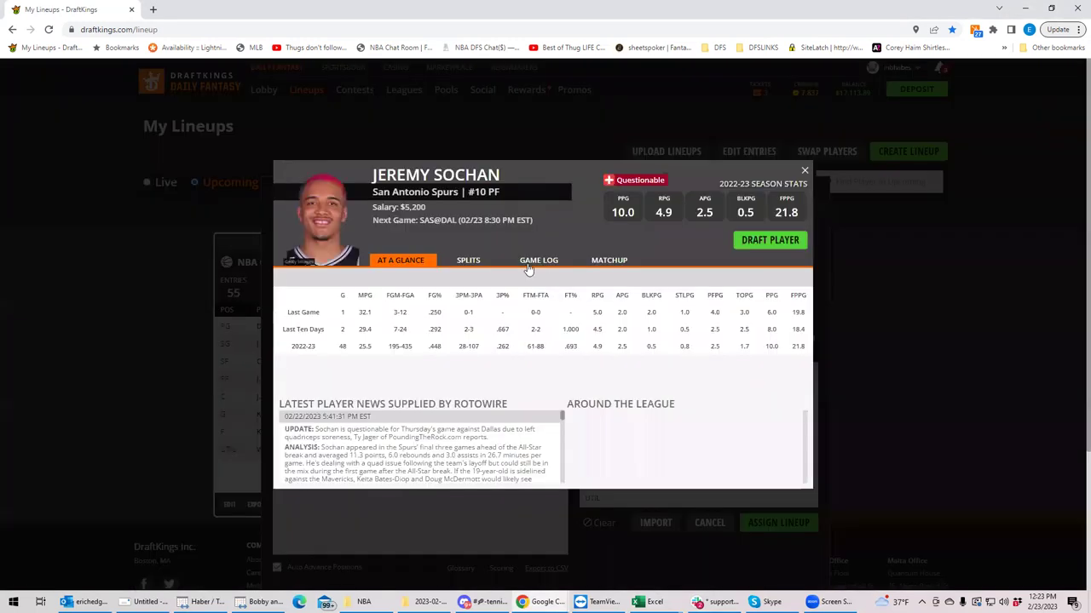
{"action": "left_click", "coordinate": [527, 265]}
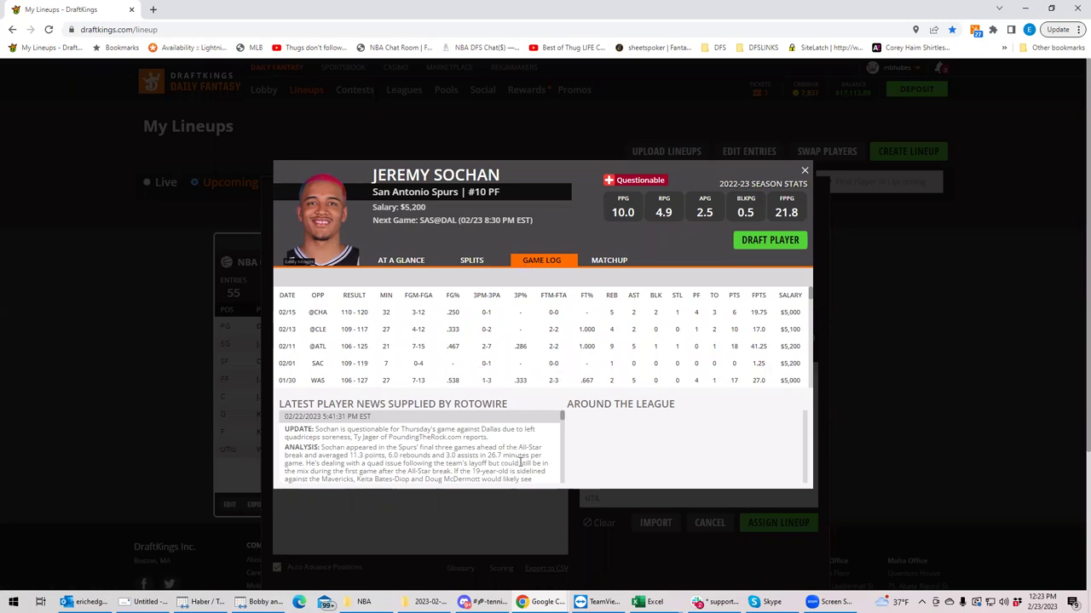
{"action": "mouse_move", "coordinate": [520, 465]}
{"action": "left_mouse_down"}
{"action": "mouse_move", "coordinate": [512, 458]}
{"action": "mouse_move", "coordinate": [521, 463]}
{"action": "left_mouse_up"}
{"action": "key", "text": "alt+Tab"}
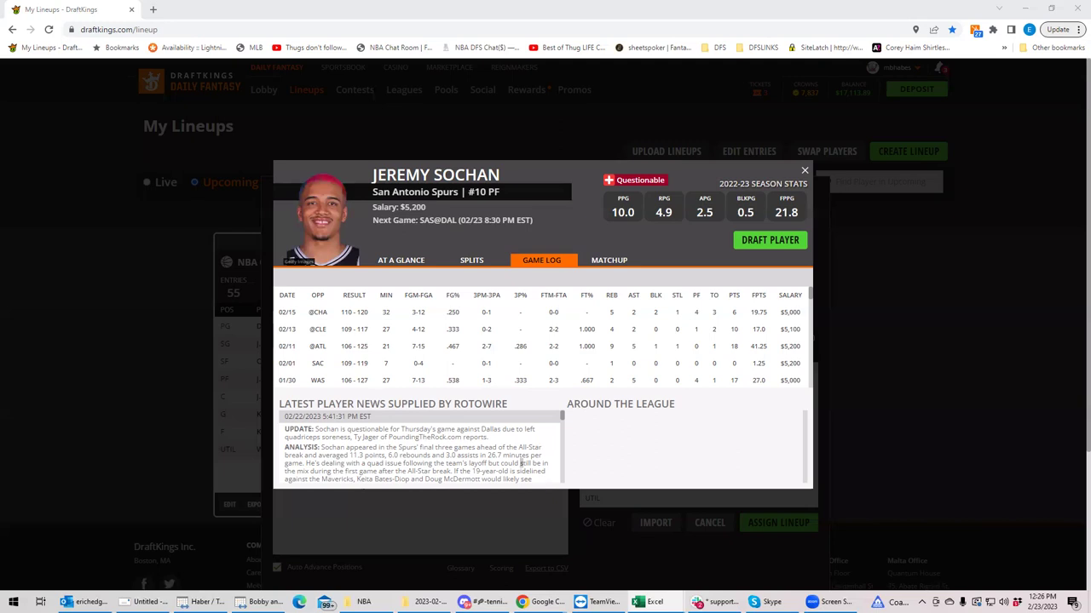
{"action": "left_click", "coordinate": [805, 171]}
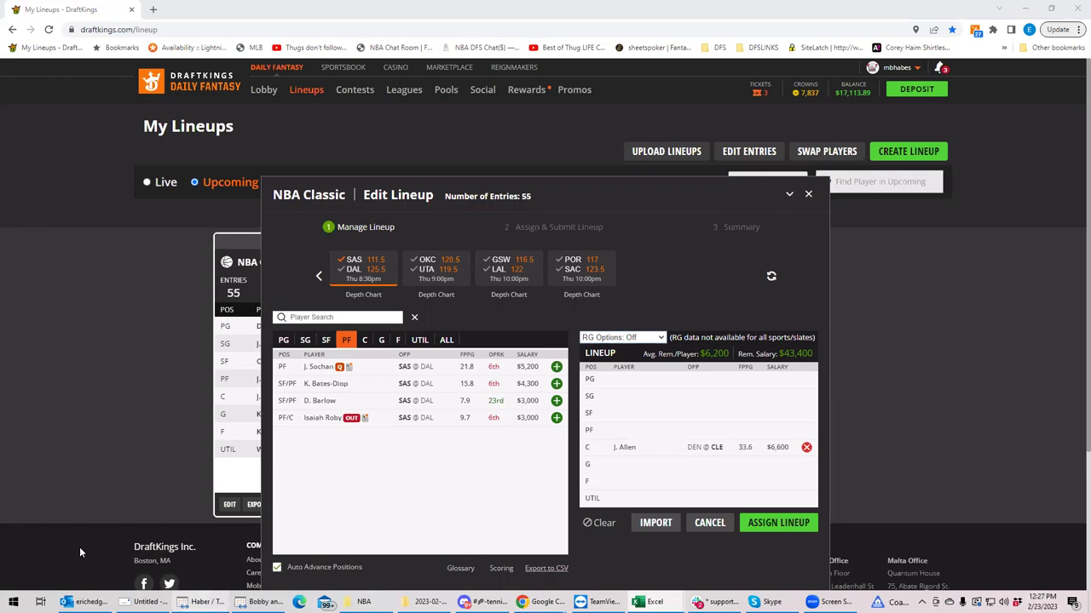
{"action": "left_click", "coordinate": [350, 271]}
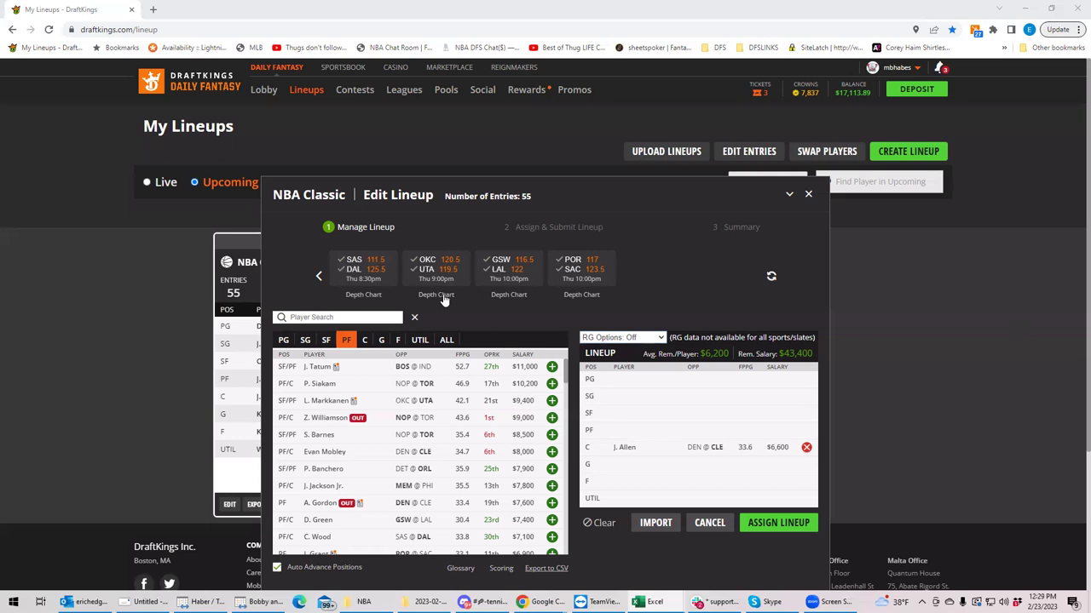
Step: Filter the power forwards to both teams in the OKC at UTA game for review
{"action": "left_click", "coordinate": [417, 270]}
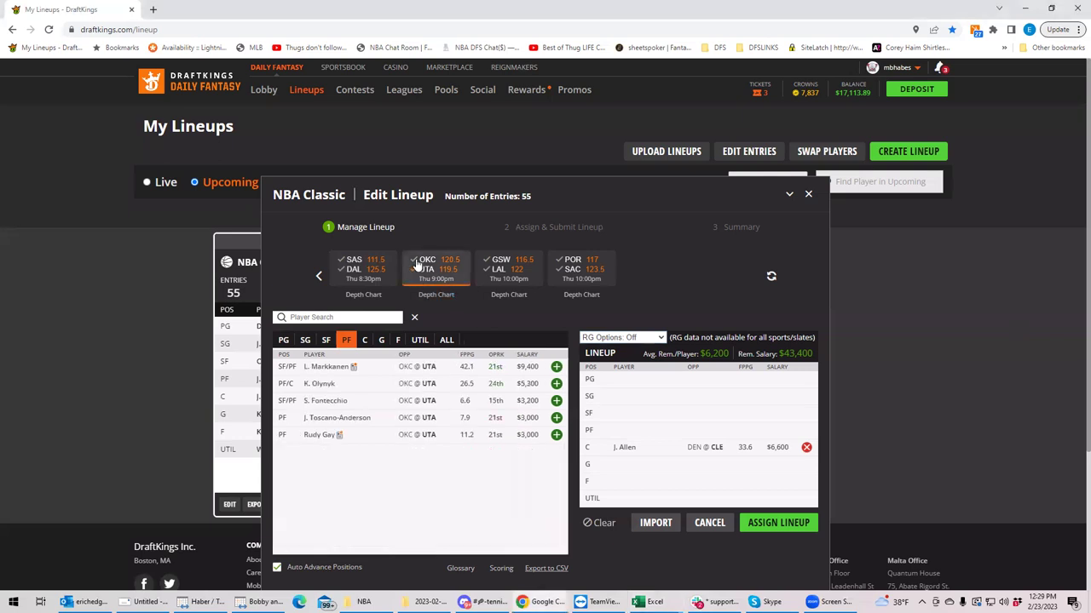
{"action": "key", "text": "alt+Tab"}
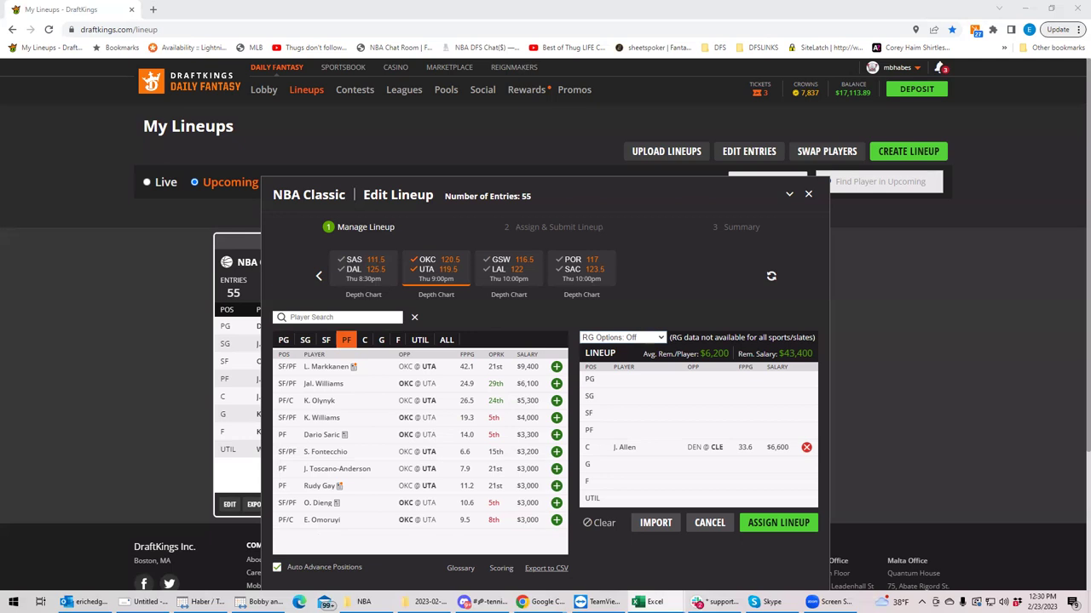
Step: Narrow the OKC at UTA pool to Oklahoma City shooting guards and examine Josh Giddey's game log
{"action": "left_click", "coordinate": [429, 262]}
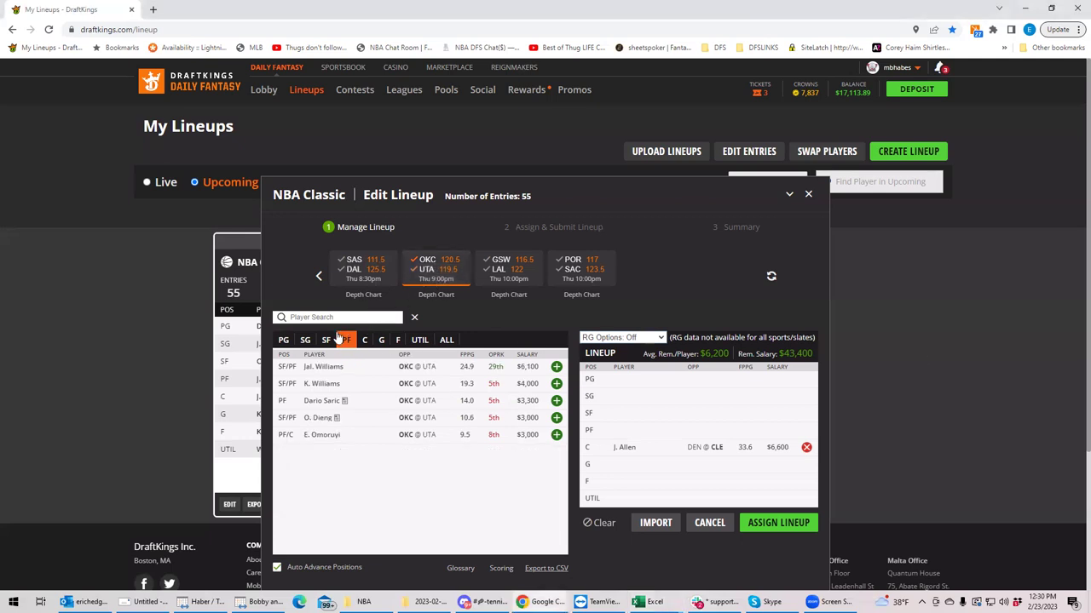
{"action": "left_click", "coordinate": [308, 340]}
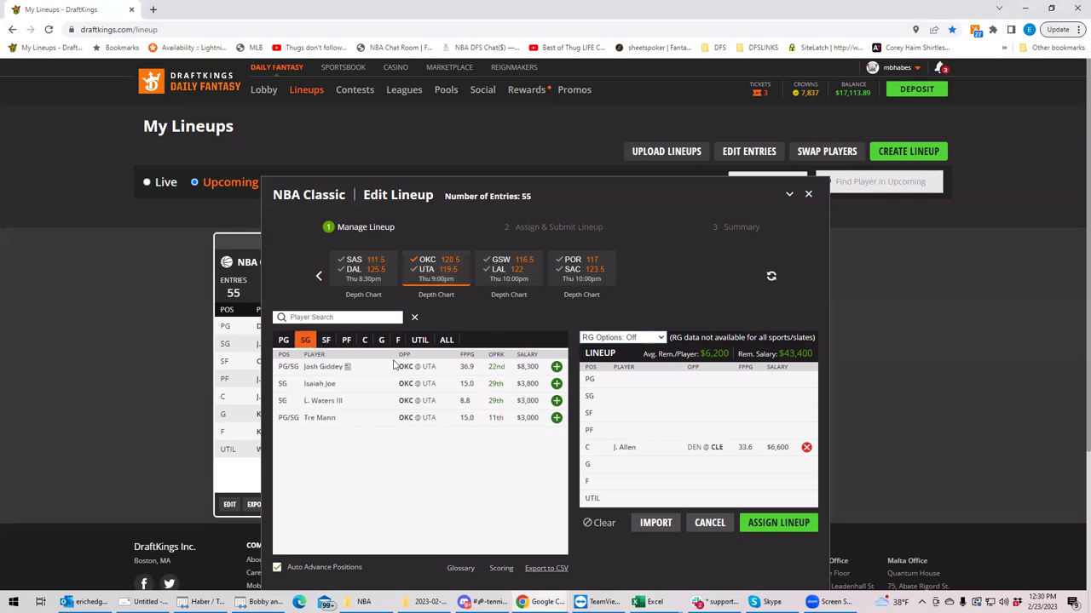
{"action": "left_click", "coordinate": [326, 368]}
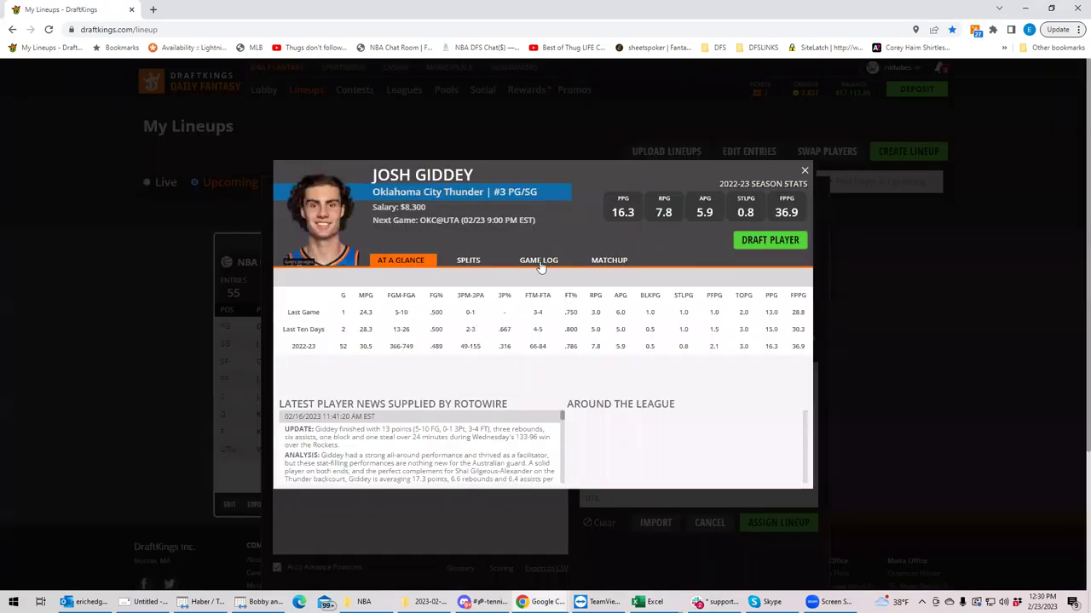
{"action": "left_click", "coordinate": [540, 262]}
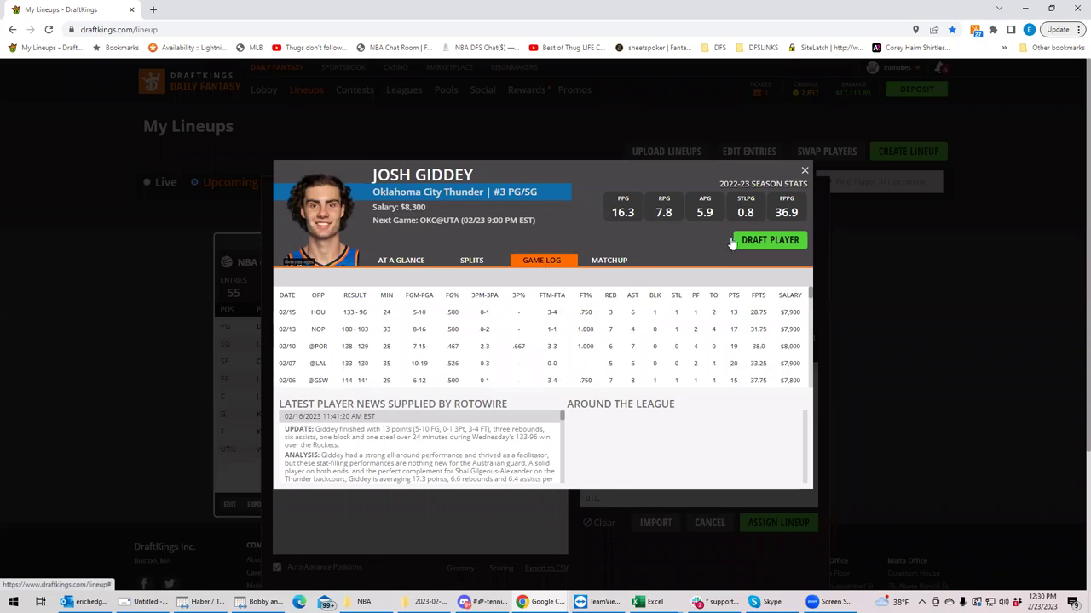
{"action": "left_click", "coordinate": [804, 170]}
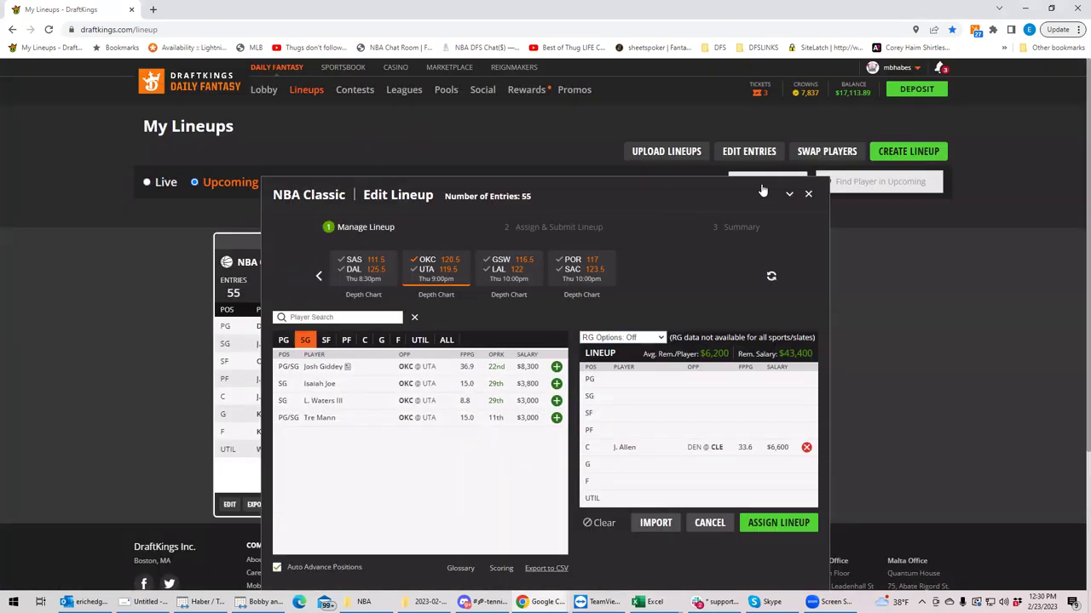
Step: Close the lineup editor, reopen the upcoming NBA Classic lineup for editing, and clear all its players
{"action": "left_click", "coordinate": [808, 194]}
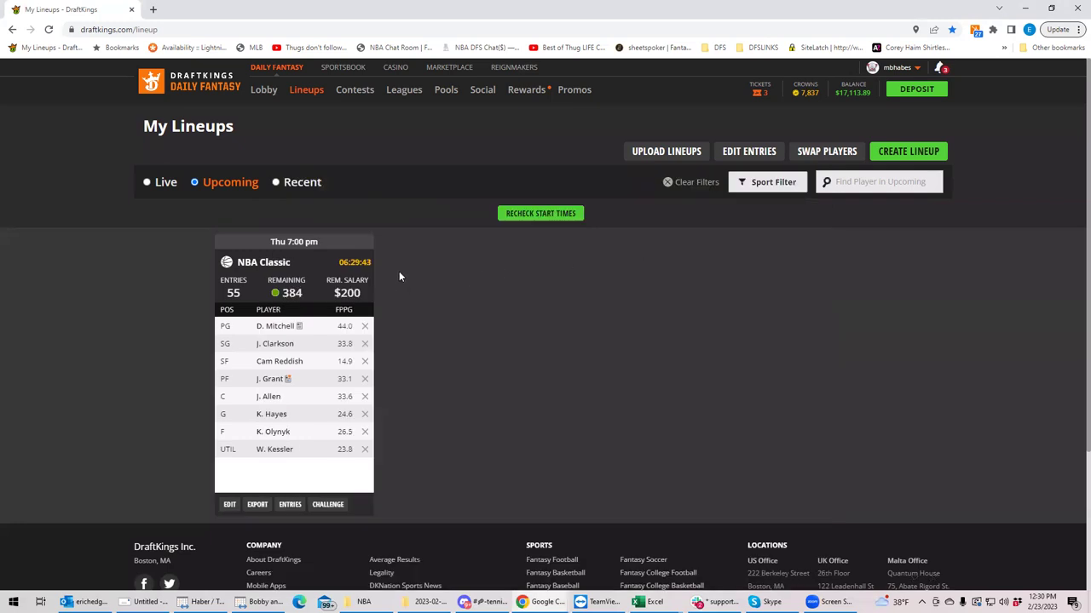
{"action": "left_click", "coordinate": [230, 504]}
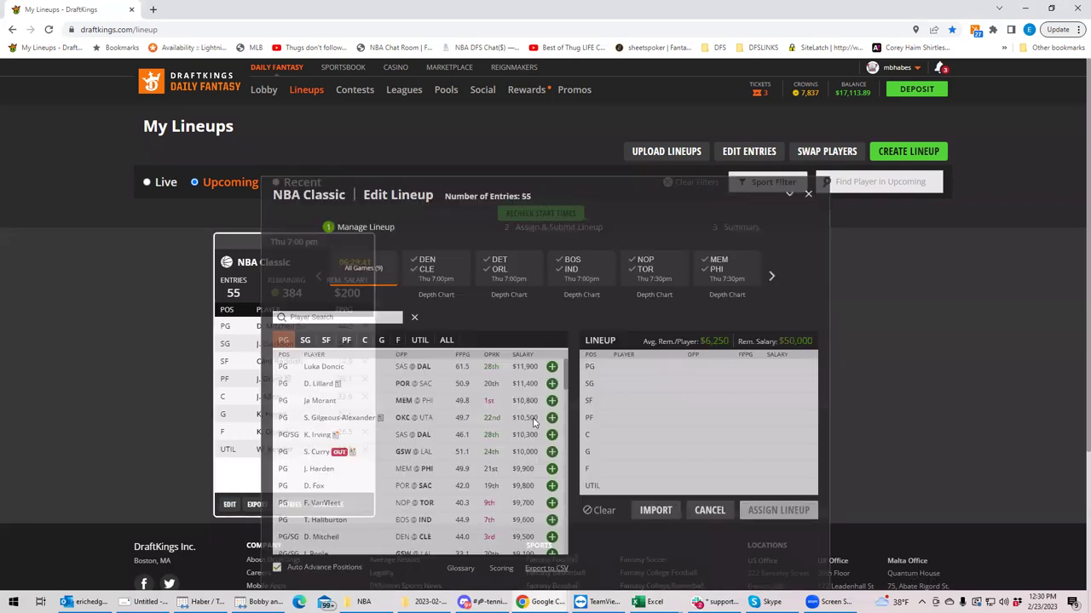
{"action": "left_click", "coordinate": [600, 522]}
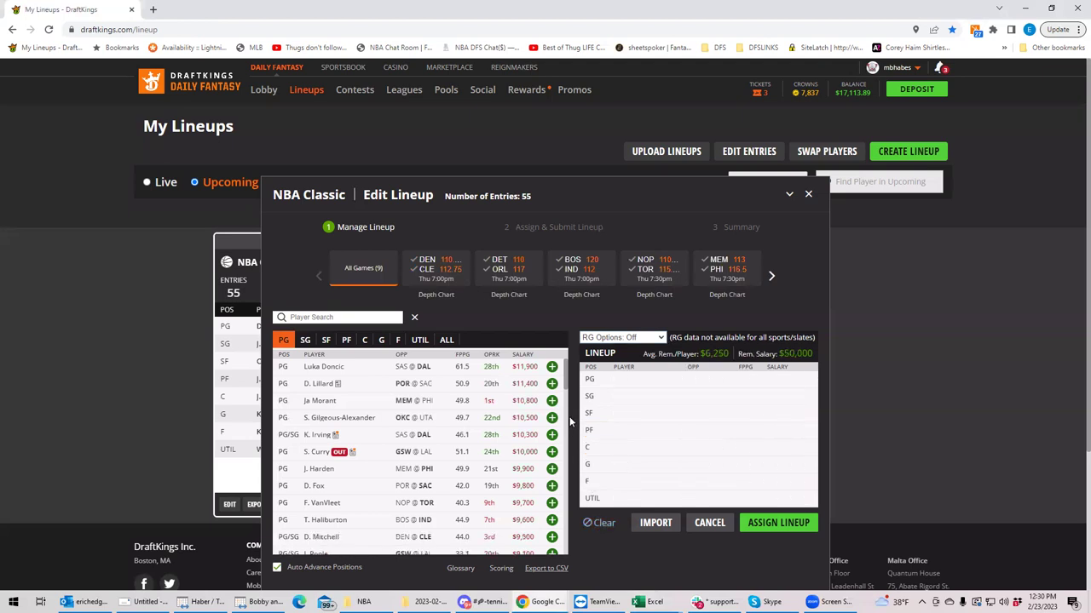
Step: Filter the pool to Utah and draft J. Clarkson at SG, T. Horton-Tucker at SF, and W. Kessler at C
{"action": "left_click", "coordinate": [772, 276]}
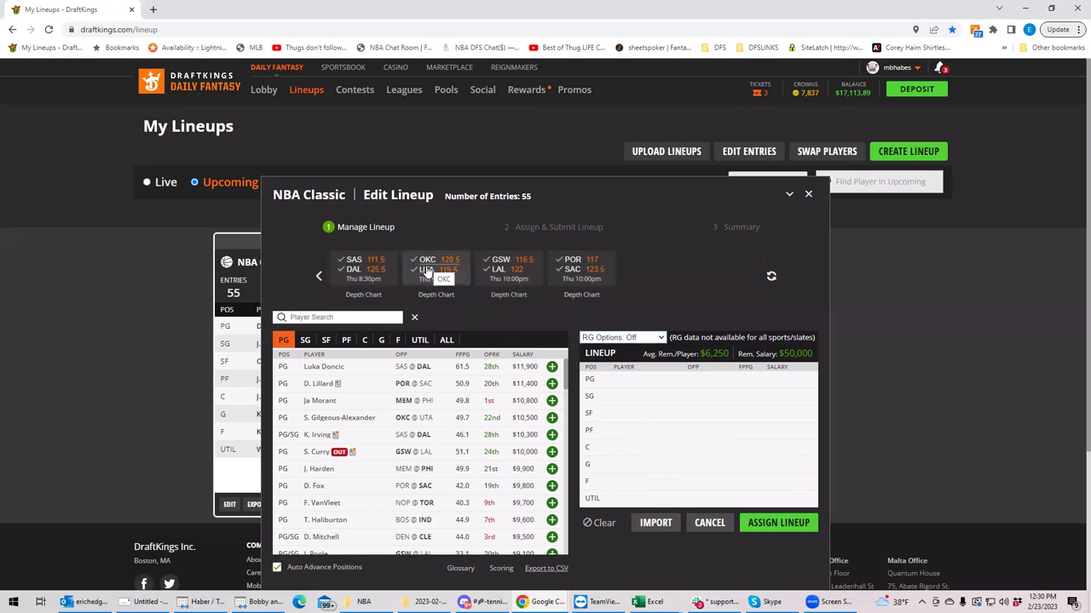
{"action": "left_click", "coordinate": [428, 271]}
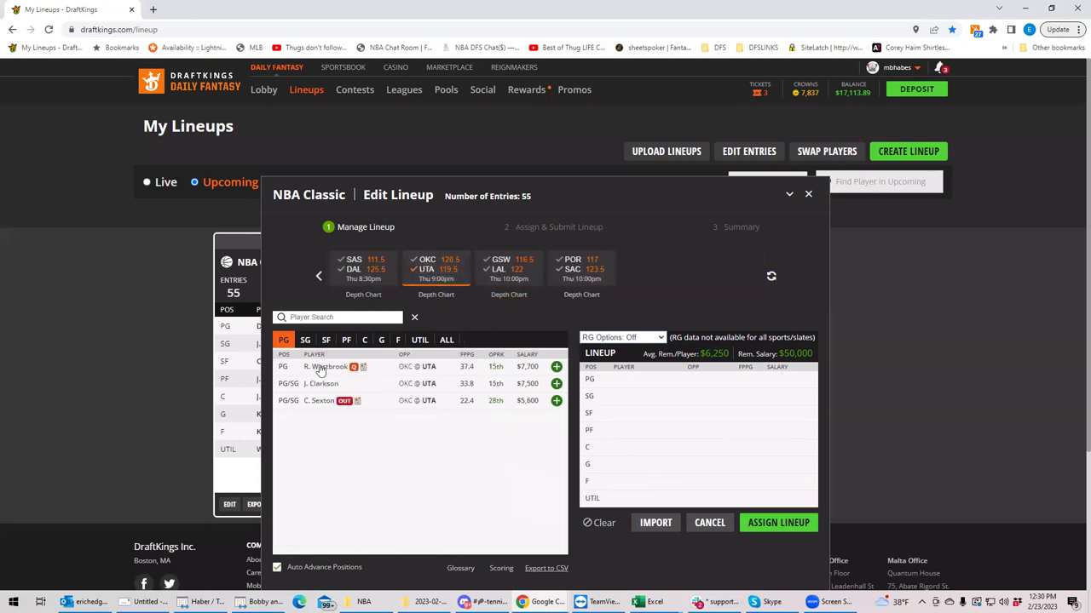
{"action": "left_click", "coordinate": [305, 340]}
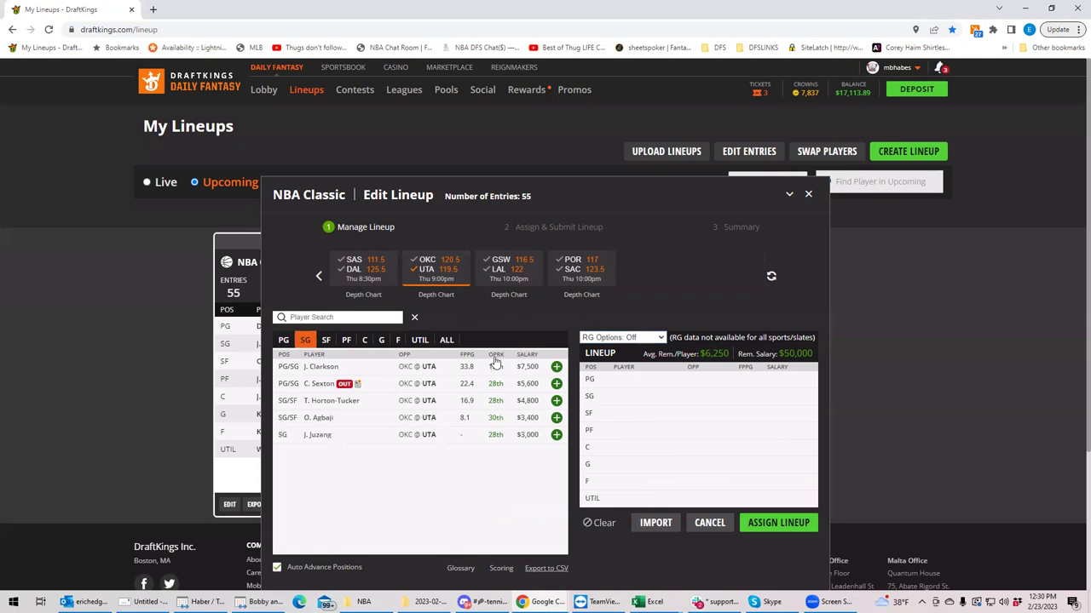
{"action": "left_click", "coordinate": [555, 367]}
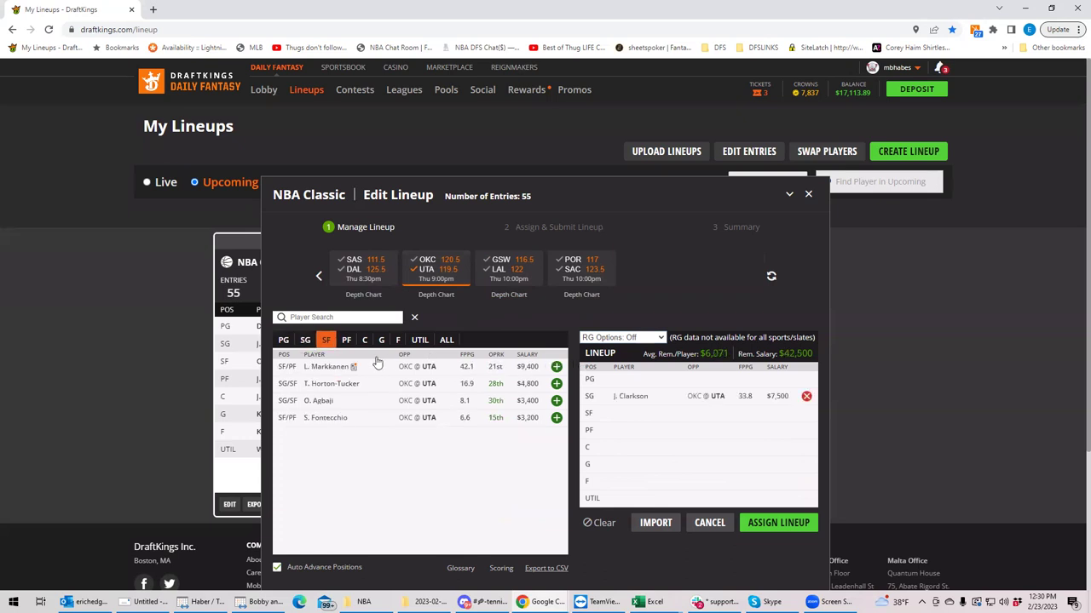
{"action": "left_click", "coordinate": [557, 384]}
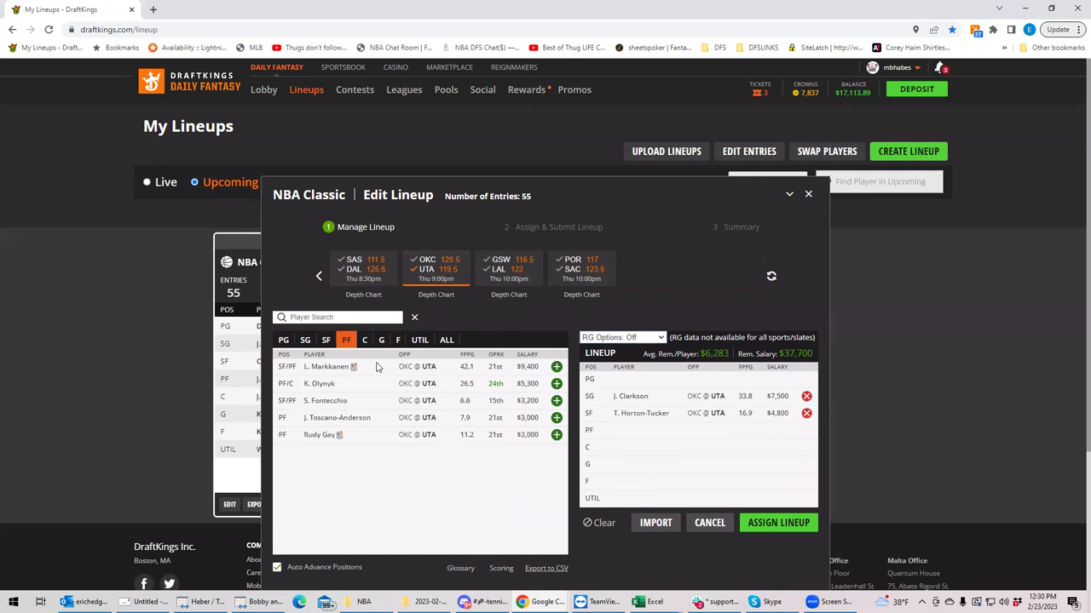
{"action": "left_click", "coordinate": [364, 340]}
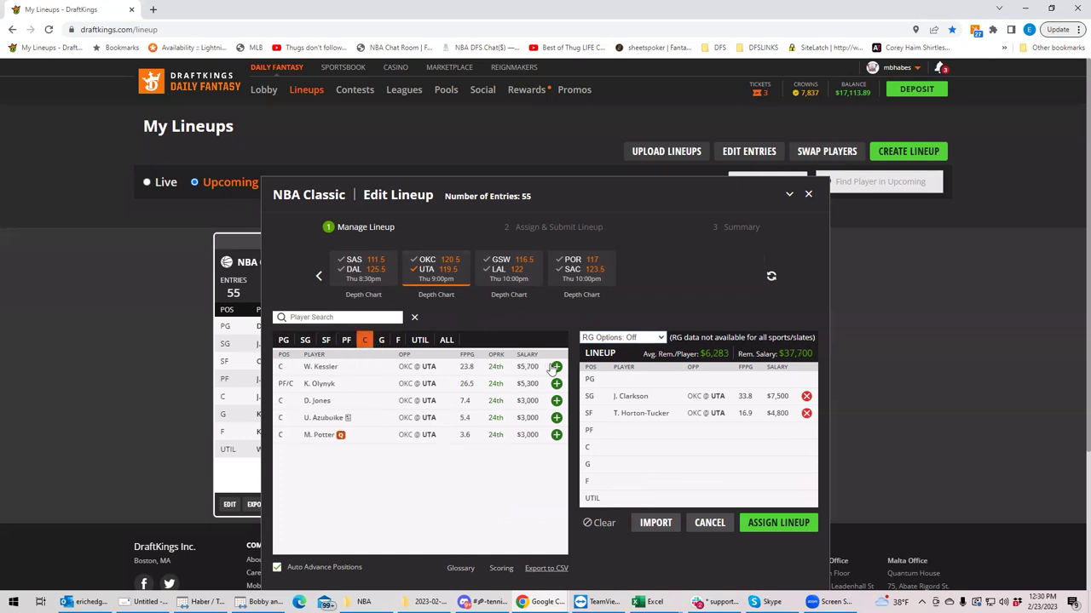
{"action": "left_click", "coordinate": [556, 368]}
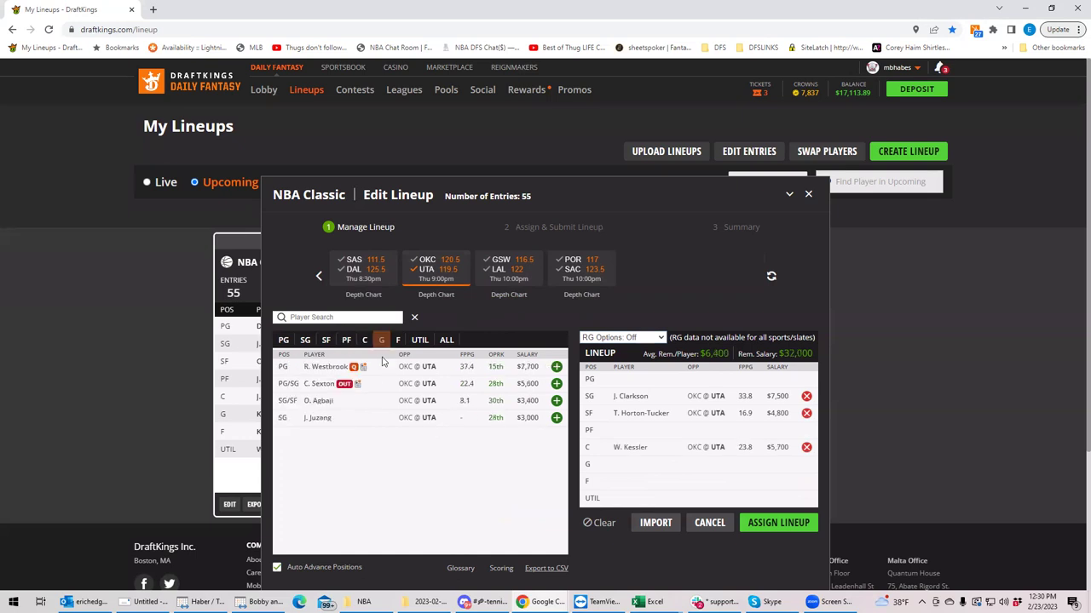
Step: Draft S. Gilgeous-Alexander at PG from Oklahoma City's point guards, and restore the pool to all games
{"action": "left_click", "coordinate": [283, 340]}
{"action": "left_click", "coordinate": [431, 266]}
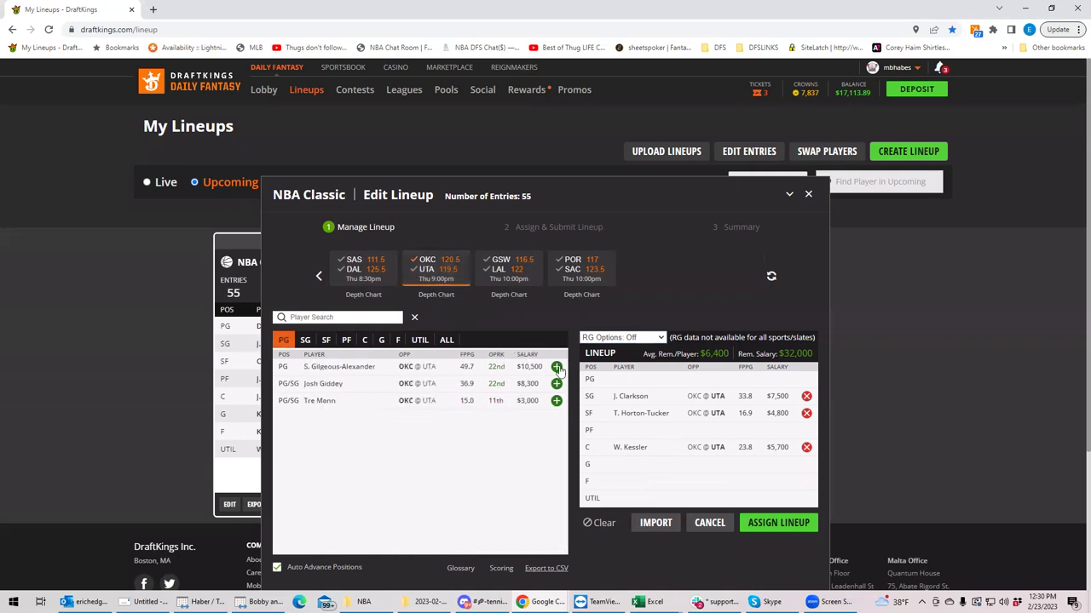
{"action": "left_click", "coordinate": [556, 368]}
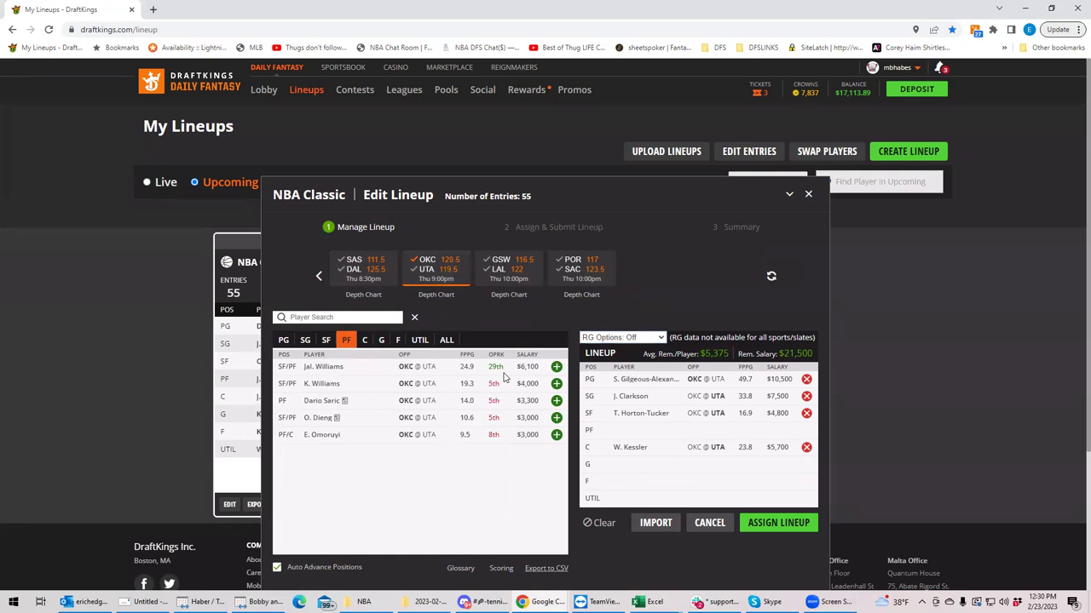
{"action": "left_click", "coordinate": [430, 267]}
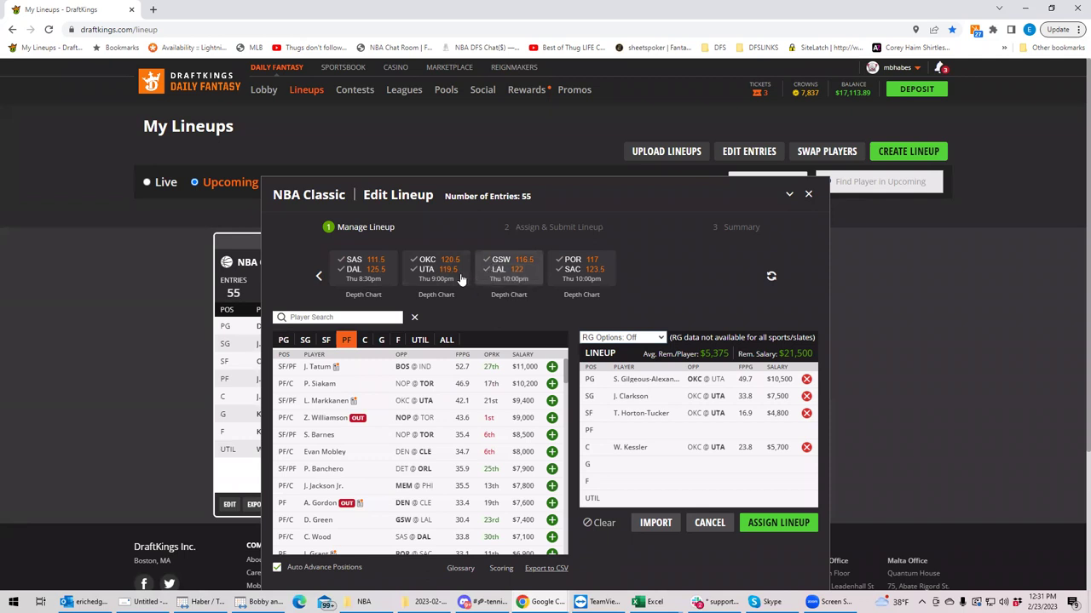
Step: Replace W. Kessler with Joel Embiid at C, and search for Kessler to draft him into the UTIL spot
{"action": "left_click", "coordinate": [806, 447]}
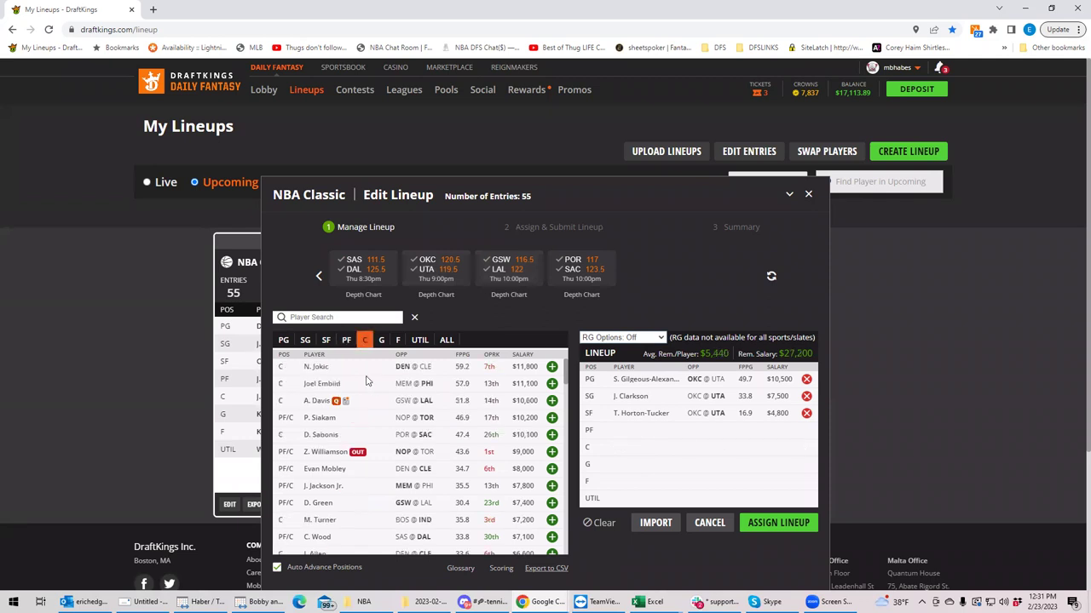
{"action": "left_click", "coordinate": [552, 385]}
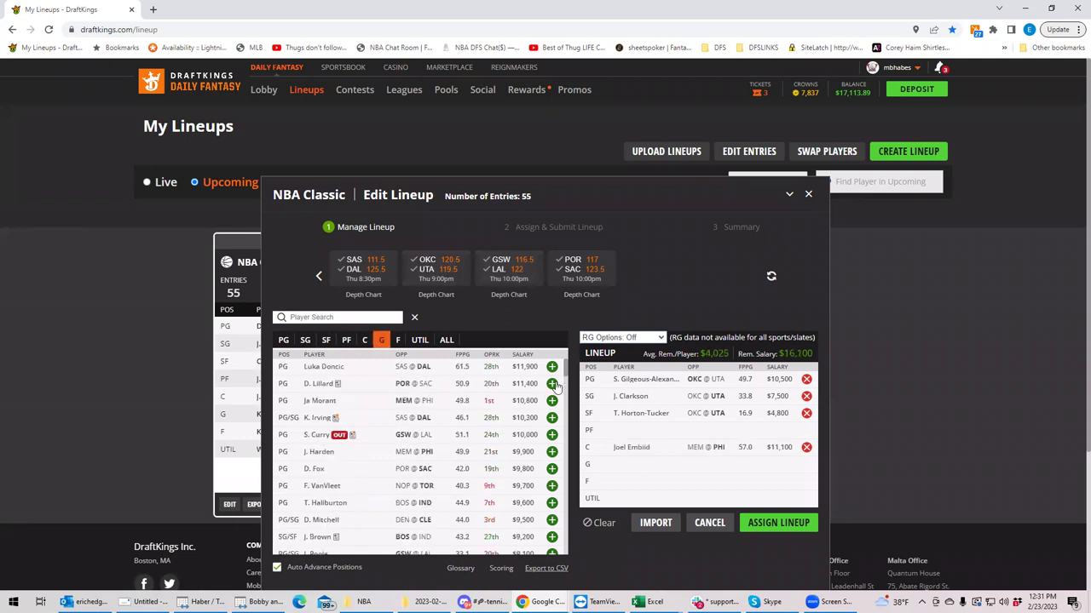
{"action": "left_click", "coordinate": [421, 341]}
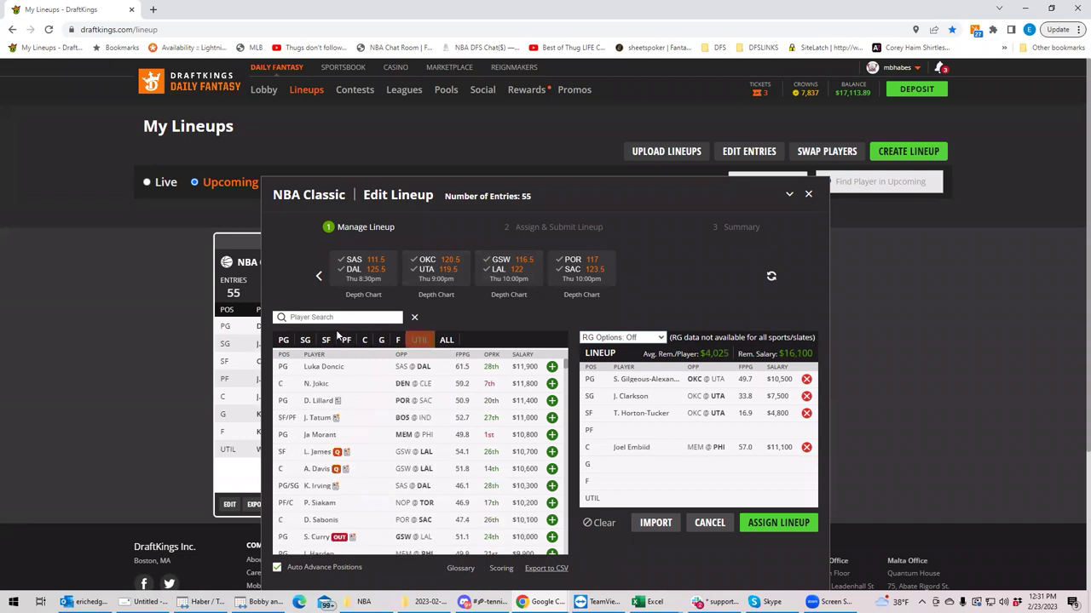
{"action": "type", "text": "kess"}
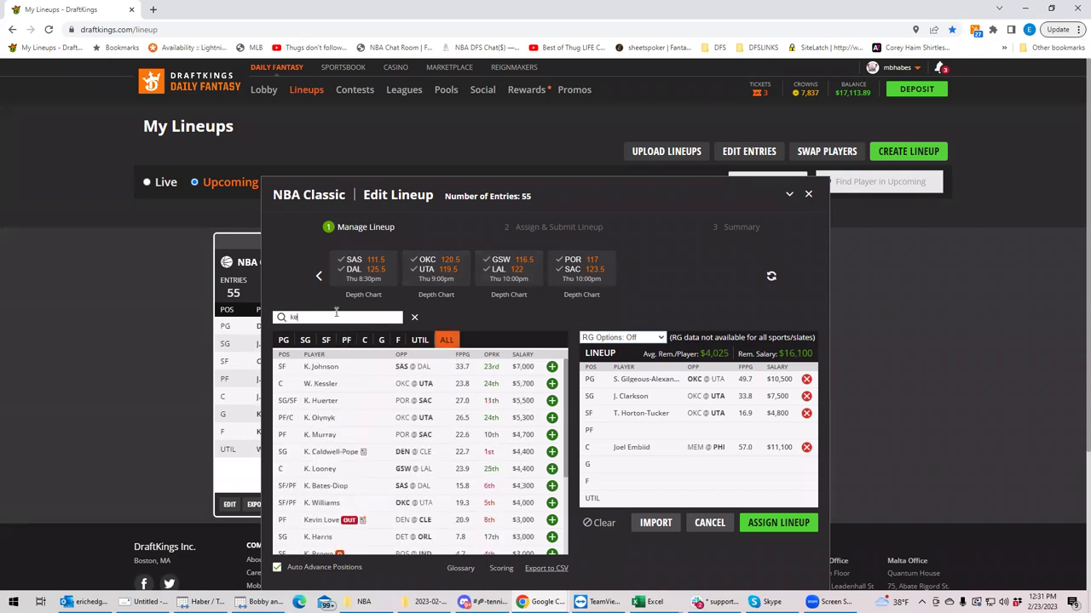
{"action": "left_click", "coordinate": [557, 367]}
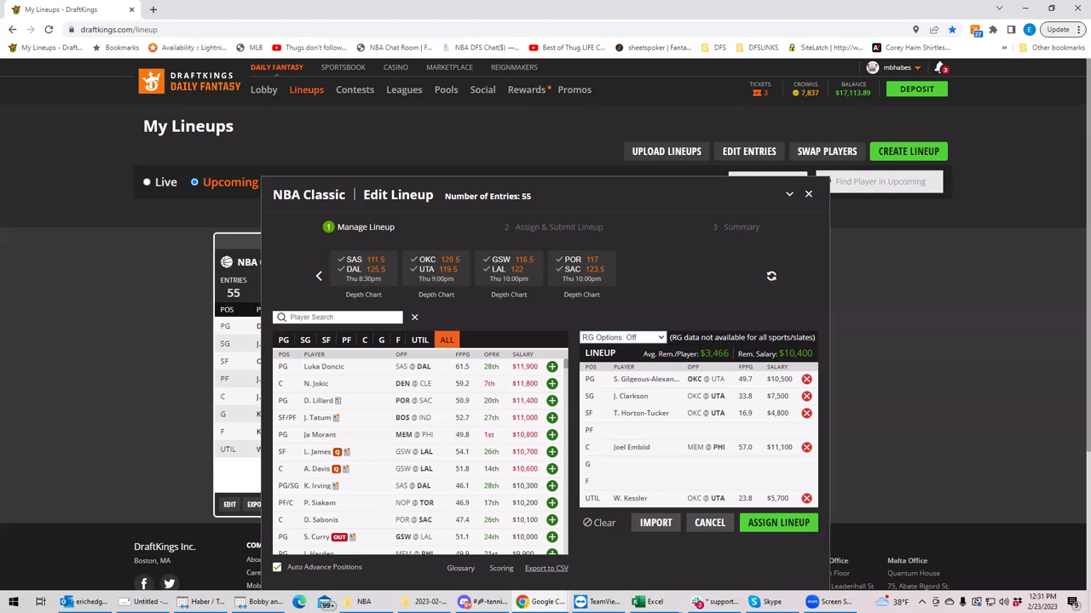
Step: Filter the pool to Golden State in the GSW at LAL game and examine Jordan Poole's game log
{"action": "key", "text": "alt+Tab"}
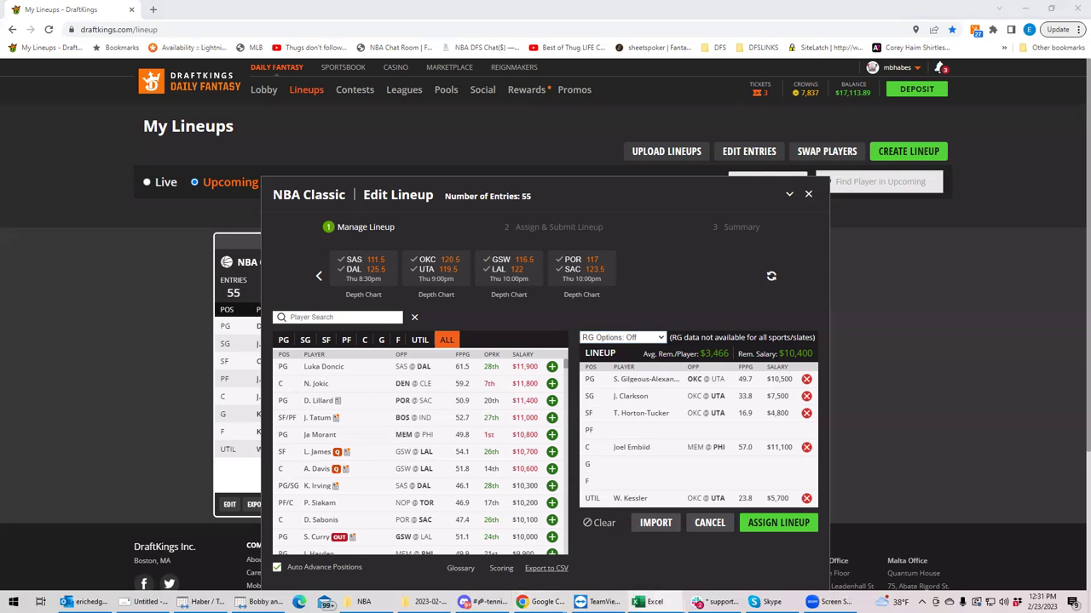
{"action": "left_click", "coordinate": [511, 270]}
{"action": "left_click", "coordinate": [316, 384]}
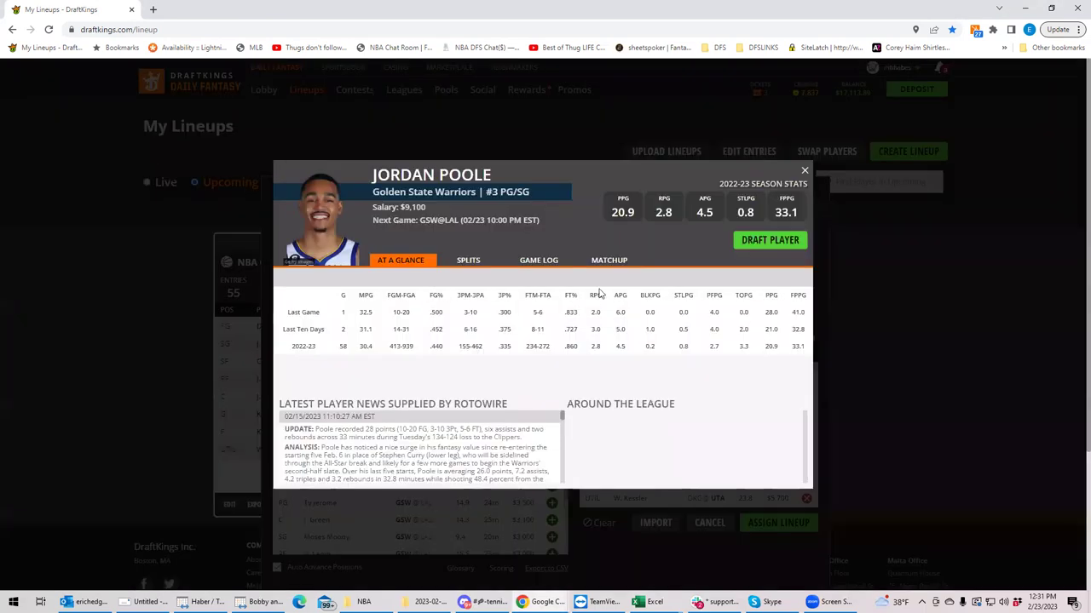
{"action": "left_click", "coordinate": [539, 261]}
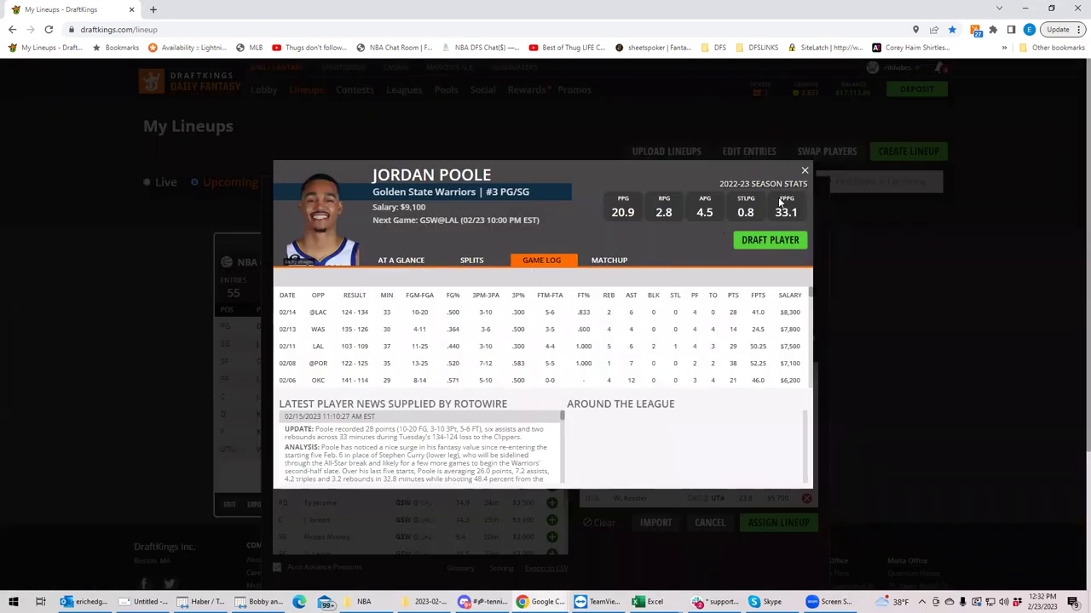
{"action": "left_click", "coordinate": [804, 170]}
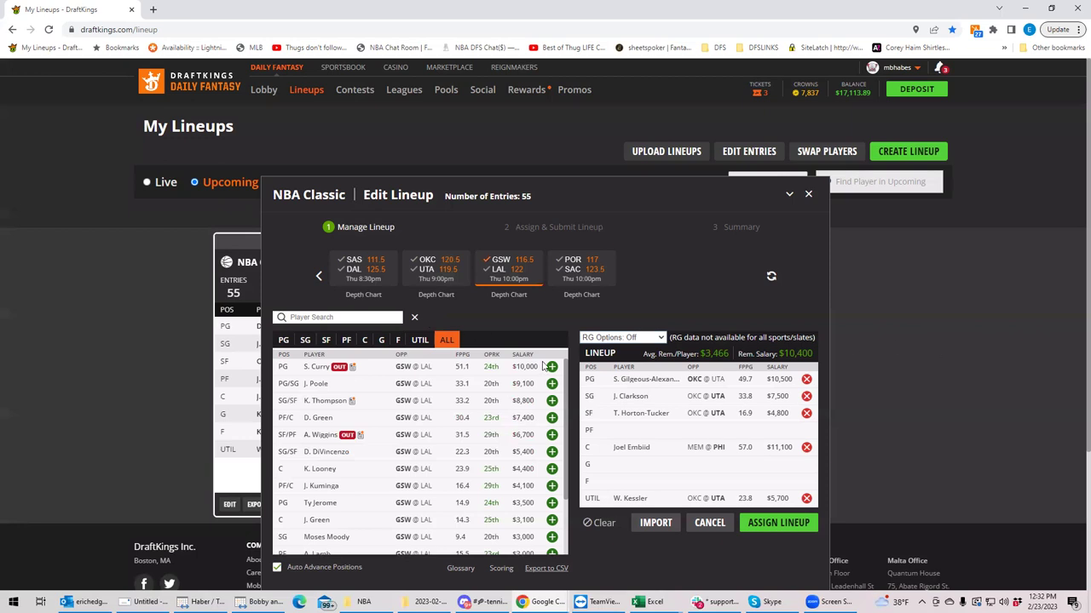
Step: Review Golden State's power forwards and centers, and examine Kevon Looney's game log
{"action": "left_click", "coordinate": [500, 267]}
{"action": "left_click", "coordinate": [346, 340]}
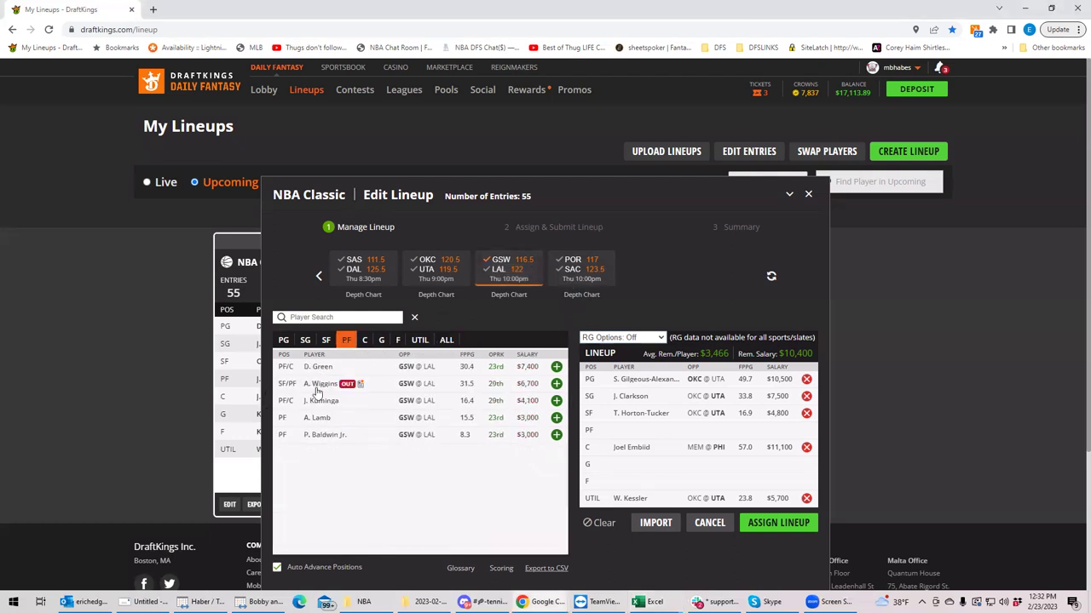
{"action": "left_click", "coordinate": [363, 343]}
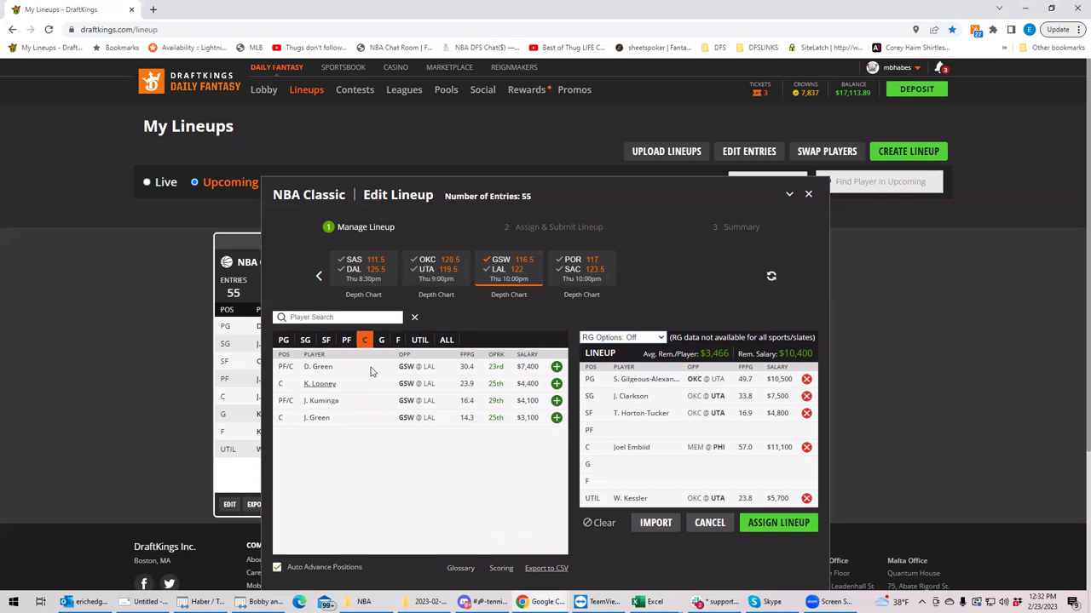
{"action": "left_click", "coordinate": [317, 385]}
{"action": "left_click", "coordinate": [532, 266]}
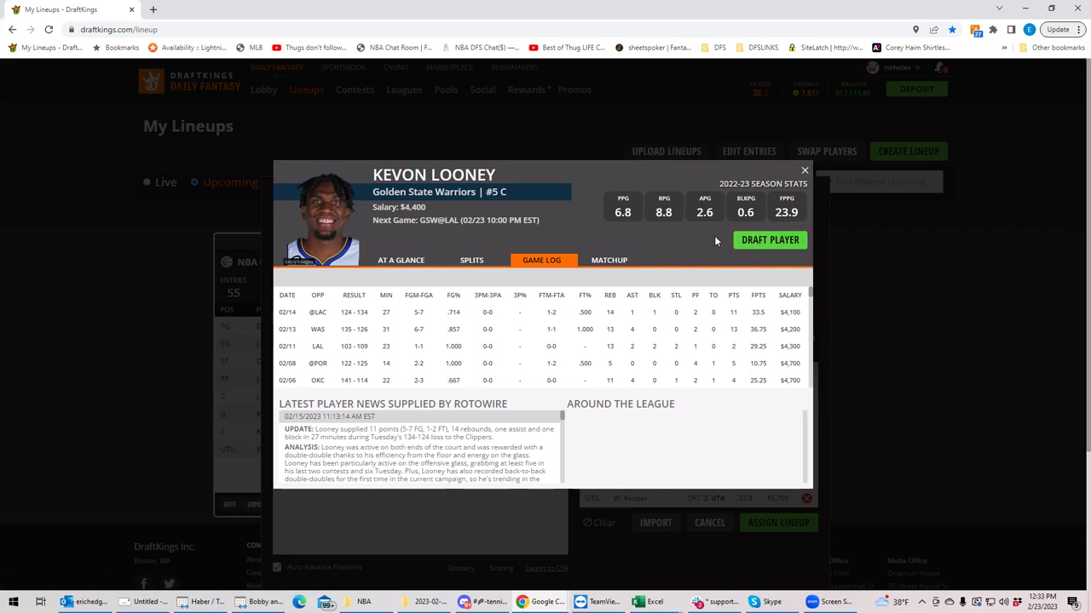
{"action": "left_click", "coordinate": [805, 173]}
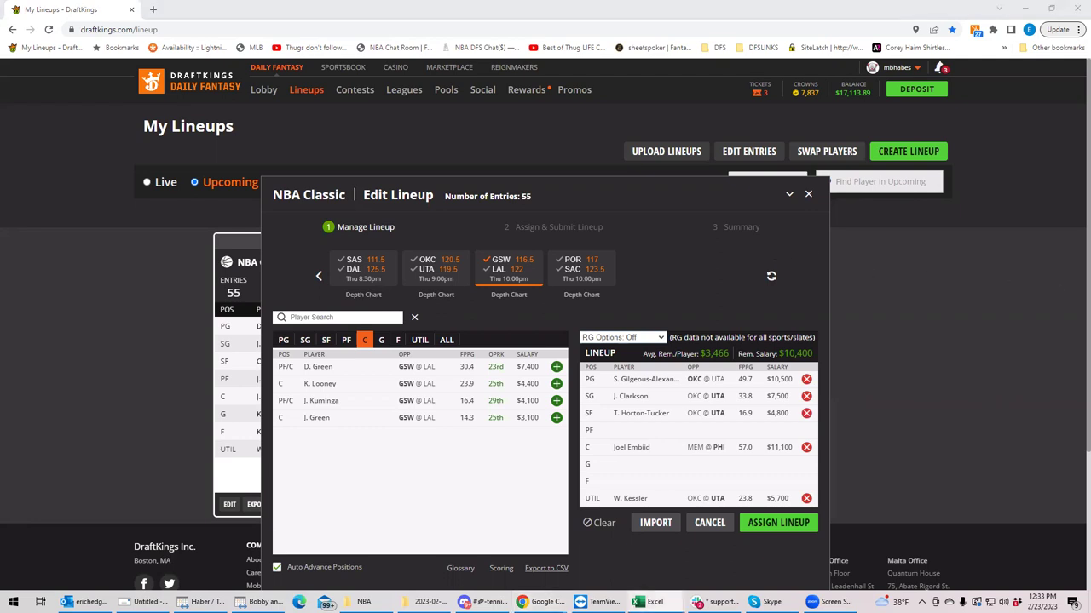
Step: Compare Golden State's power forwards, small forwards, and shooting guards, ending on the power forwards
{"action": "left_click", "coordinate": [347, 341]}
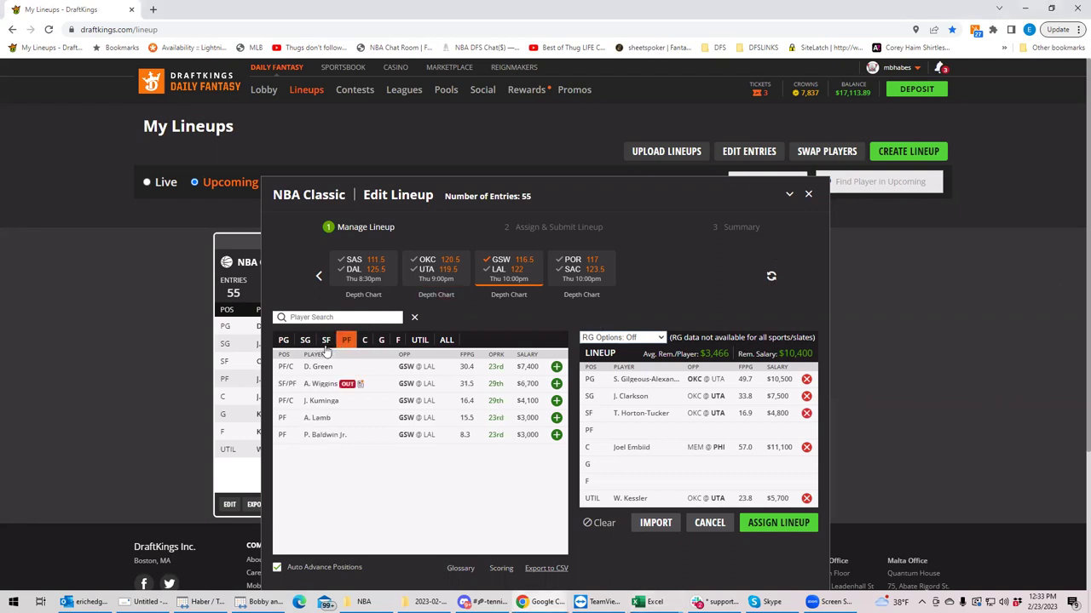
{"action": "left_click", "coordinate": [327, 342]}
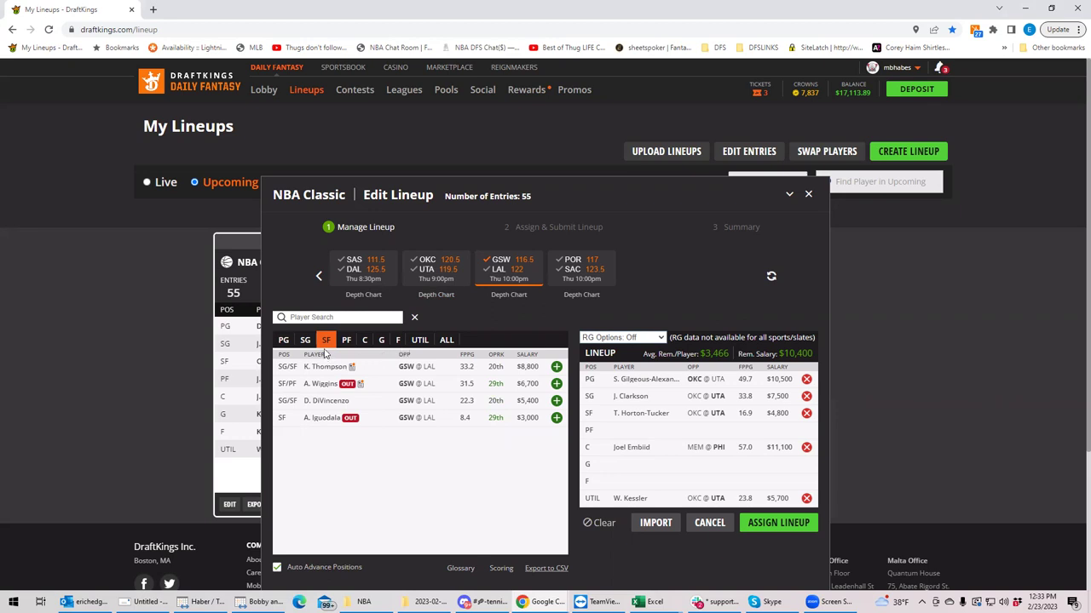
{"action": "left_click", "coordinate": [308, 344]}
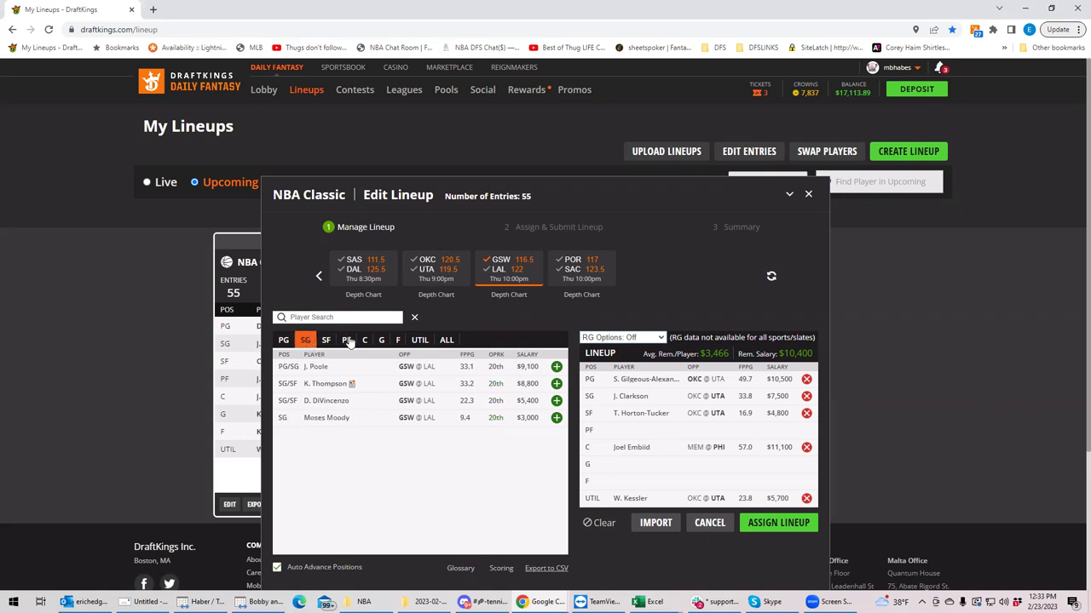
{"action": "left_click", "coordinate": [347, 340]}
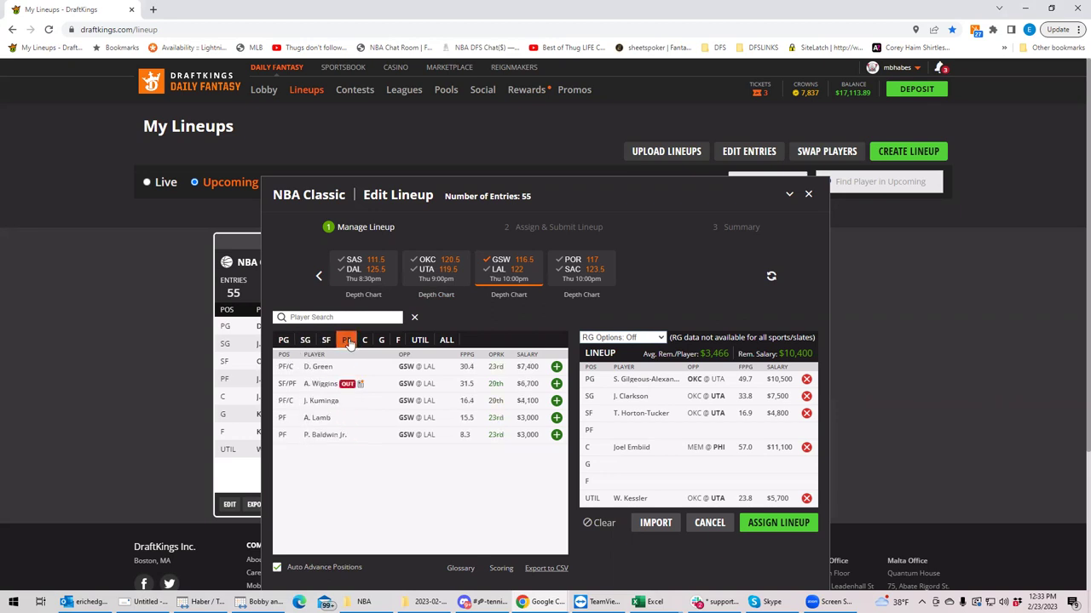
Step: Review Golden State's centers, and compare the centers in the GSW at LAL and POR at SAC games
{"action": "left_click", "coordinate": [363, 341]}
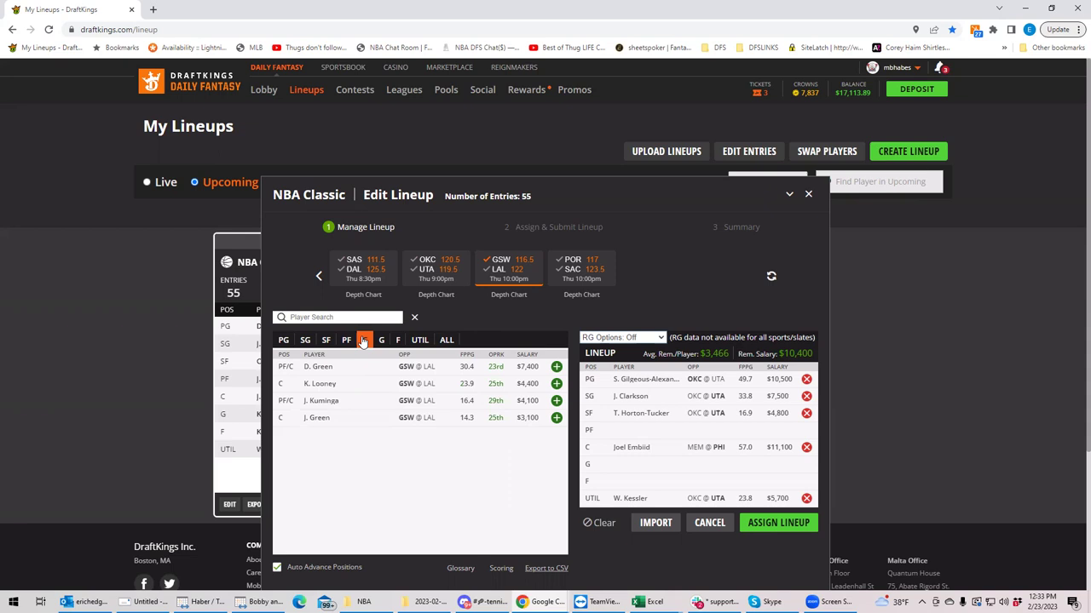
{"action": "left_click", "coordinate": [499, 264]}
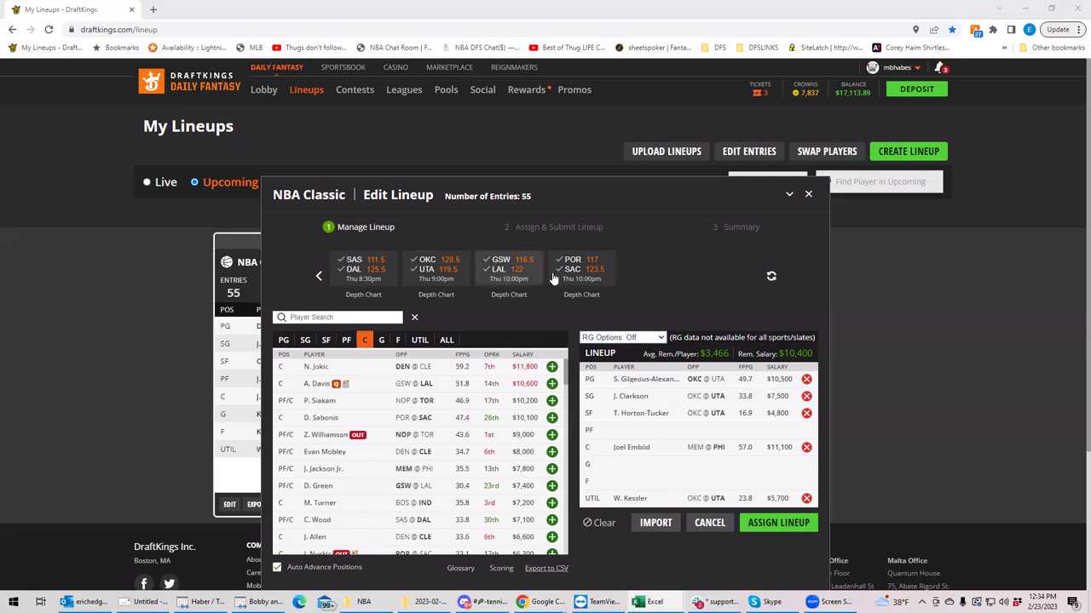
{"action": "left_click", "coordinate": [586, 279]}
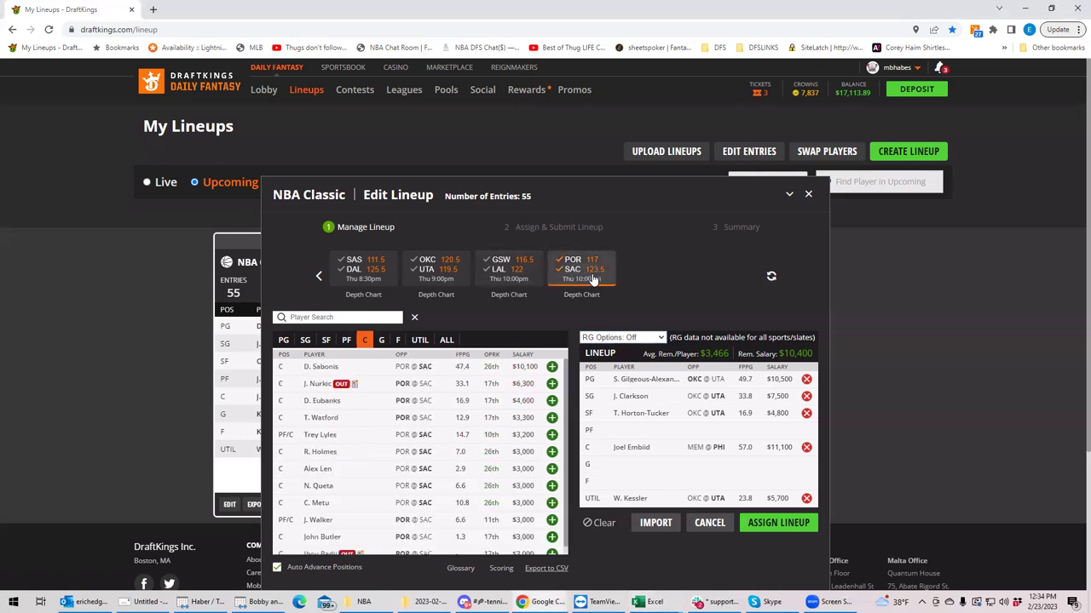
{"action": "left_click", "coordinate": [502, 266]}
{"action": "left_click", "coordinate": [571, 266]}
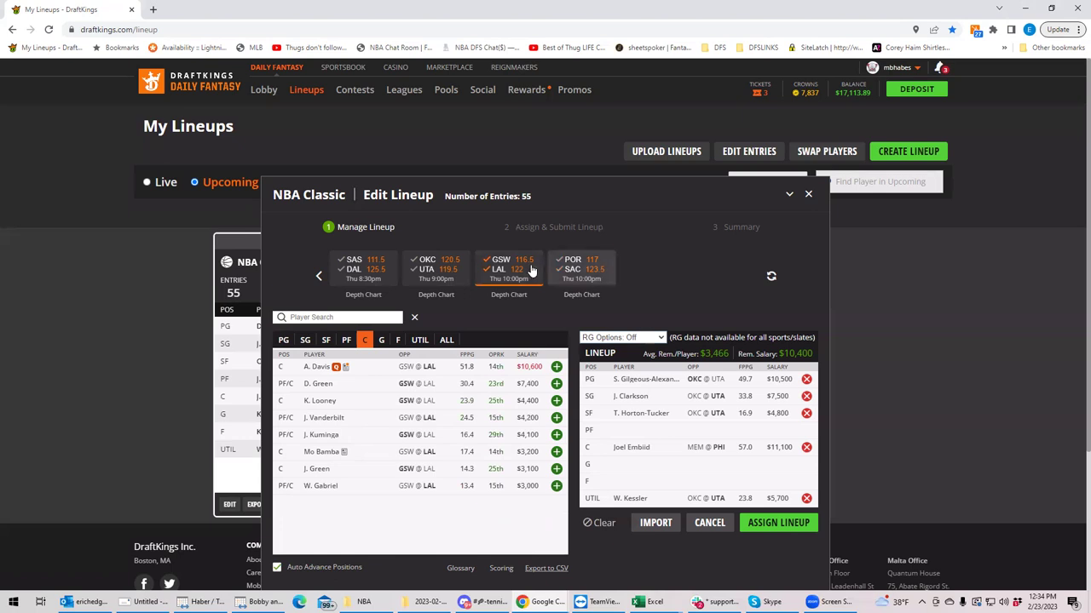
{"action": "left_click", "coordinate": [506, 270]}
{"action": "left_click", "coordinate": [508, 273]}
{"action": "left_click", "coordinate": [592, 270]}
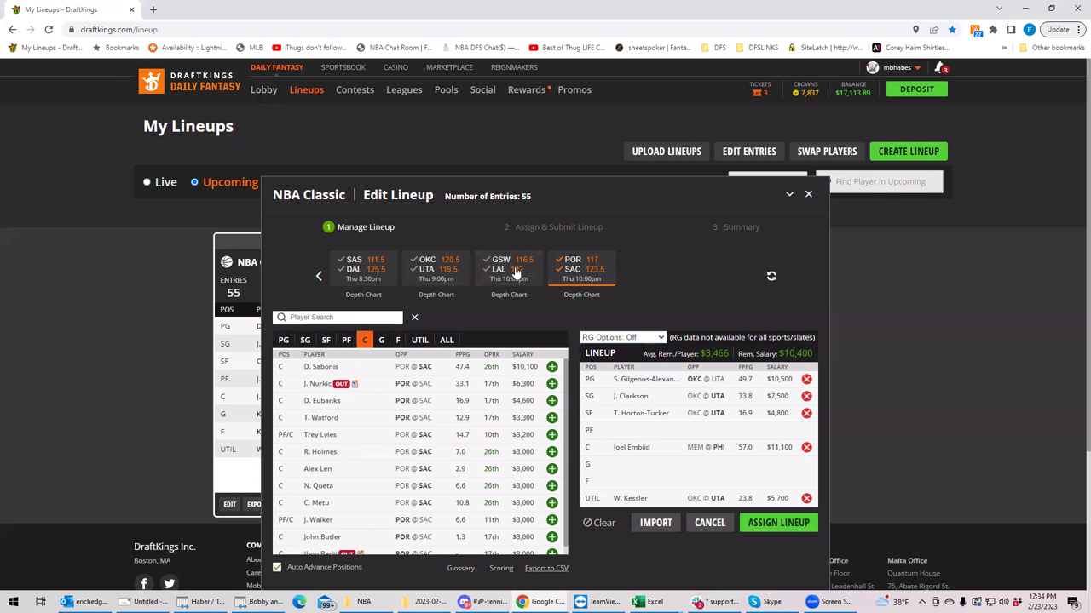
Step: Filter the pool to Portland, review its shooting guards and small forwards, and examine Cam Reddish's game log
{"action": "left_click", "coordinate": [552, 272]}
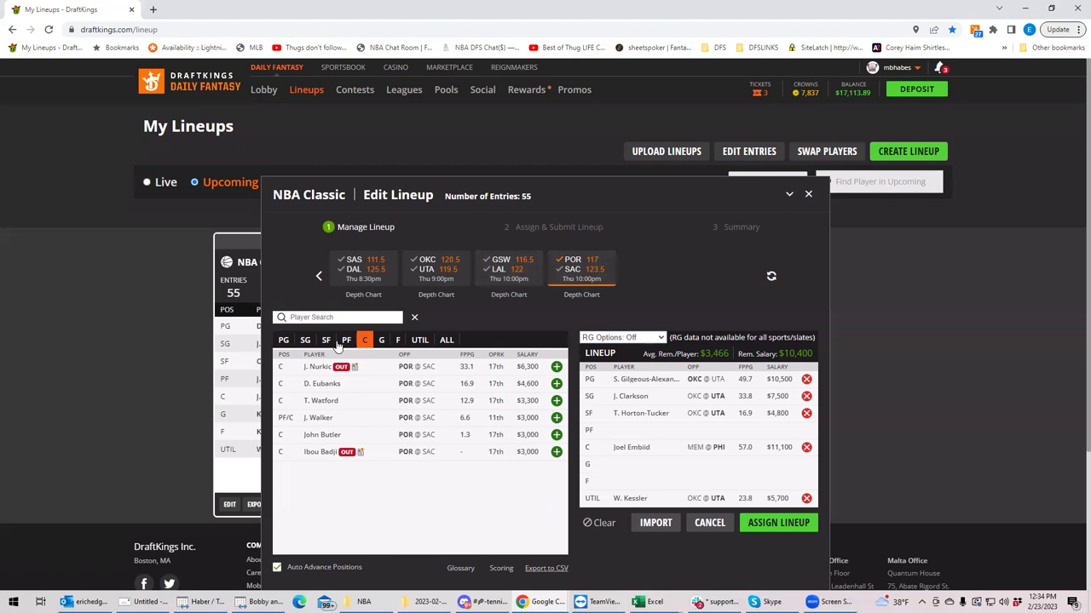
{"action": "left_click", "coordinate": [306, 341]}
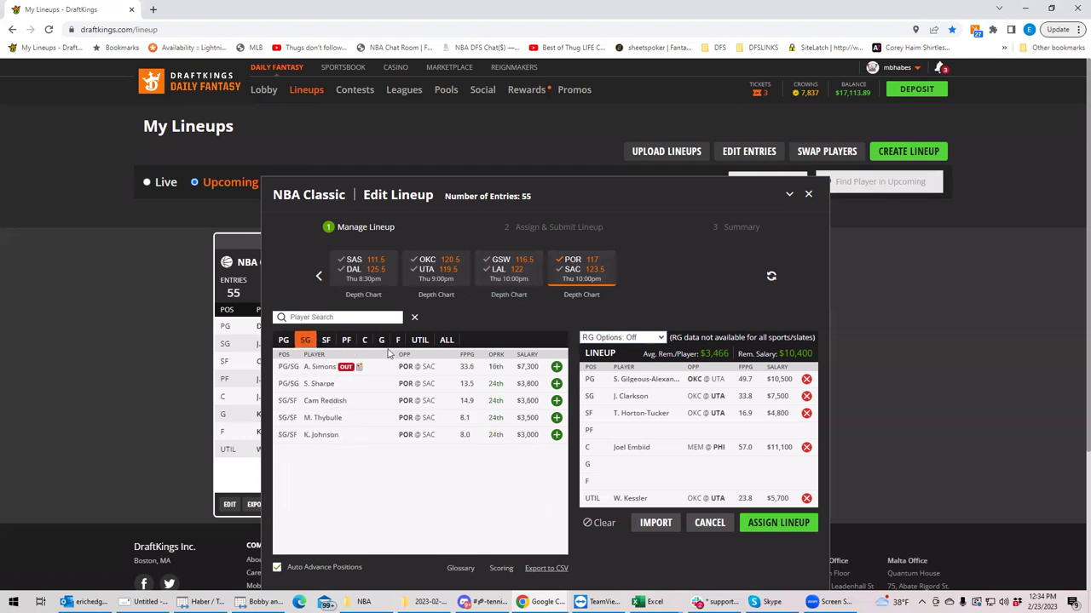
{"action": "left_click", "coordinate": [326, 342]}
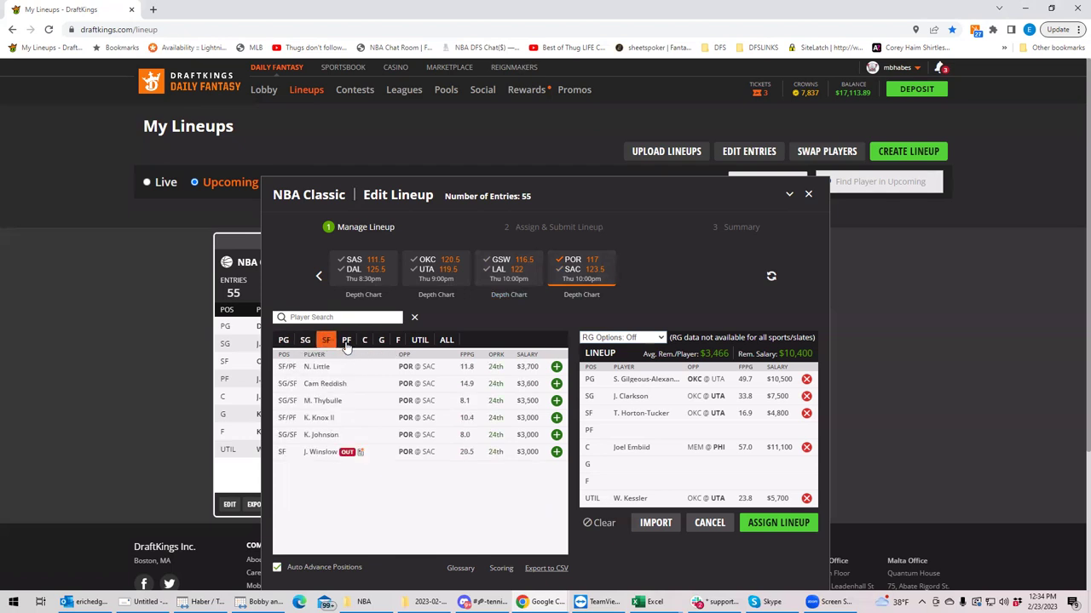
{"action": "left_click", "coordinate": [318, 385]}
{"action": "left_click", "coordinate": [538, 264]}
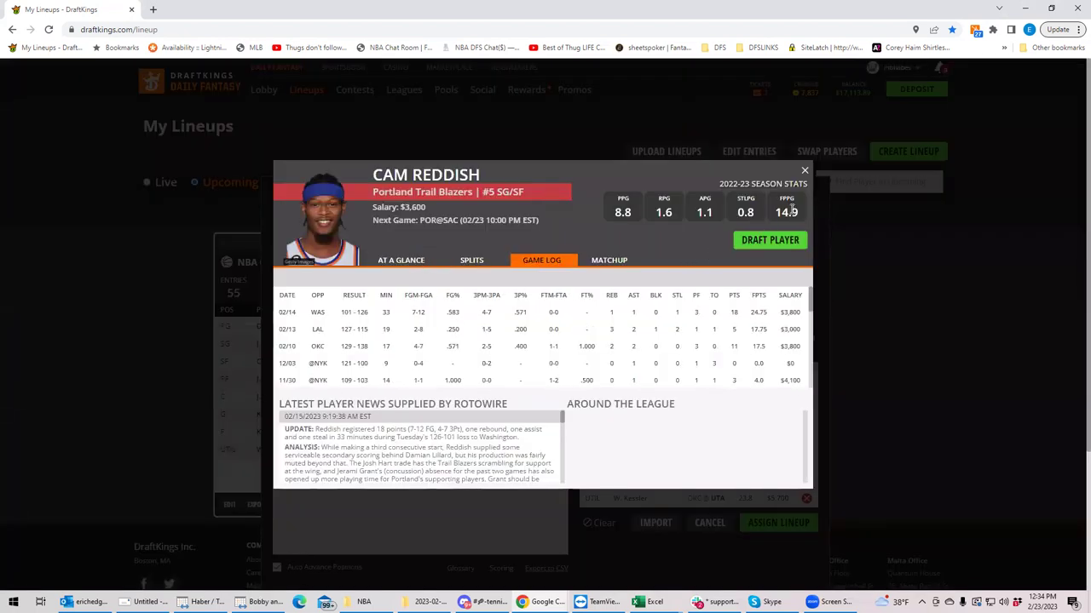
{"action": "left_click", "coordinate": [804, 171]}
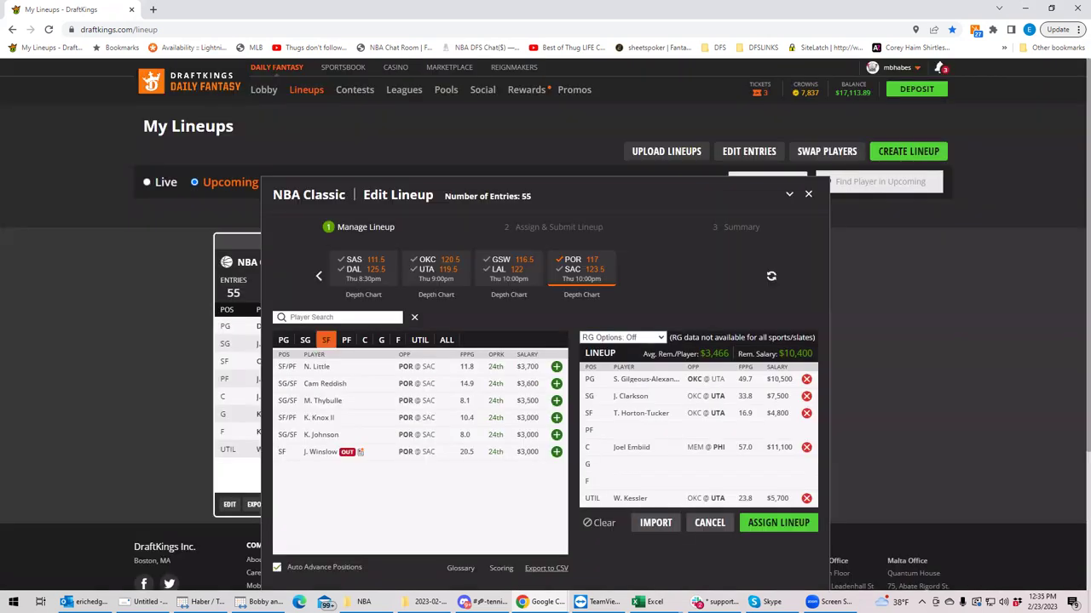
{"action": "key", "text": "alt+Tab"}
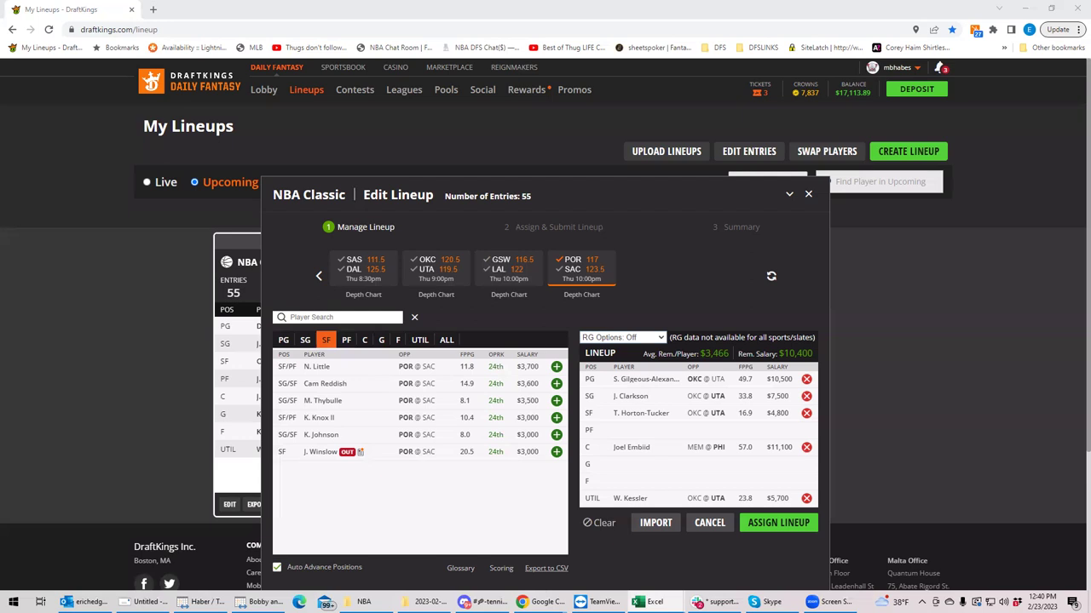
{"action": "key", "text": "alt+Tab"}
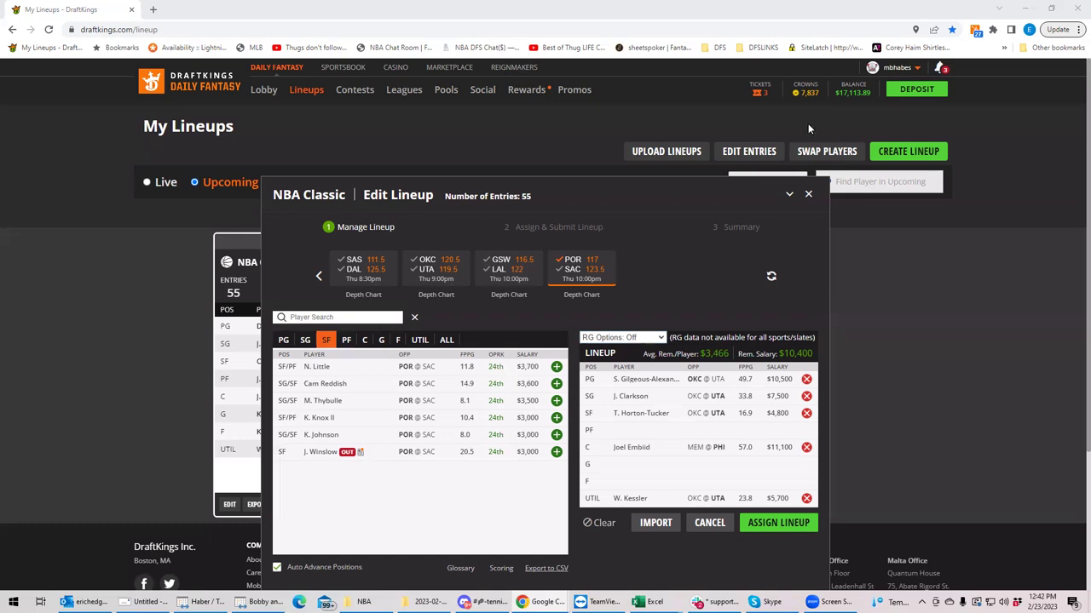
Step: Go to the SaberSim website and open its DraftKings NBA projections for the main slate
{"action": "left_click", "coordinate": [186, 28]}
{"action": "left_click", "coordinate": [186, 29]}
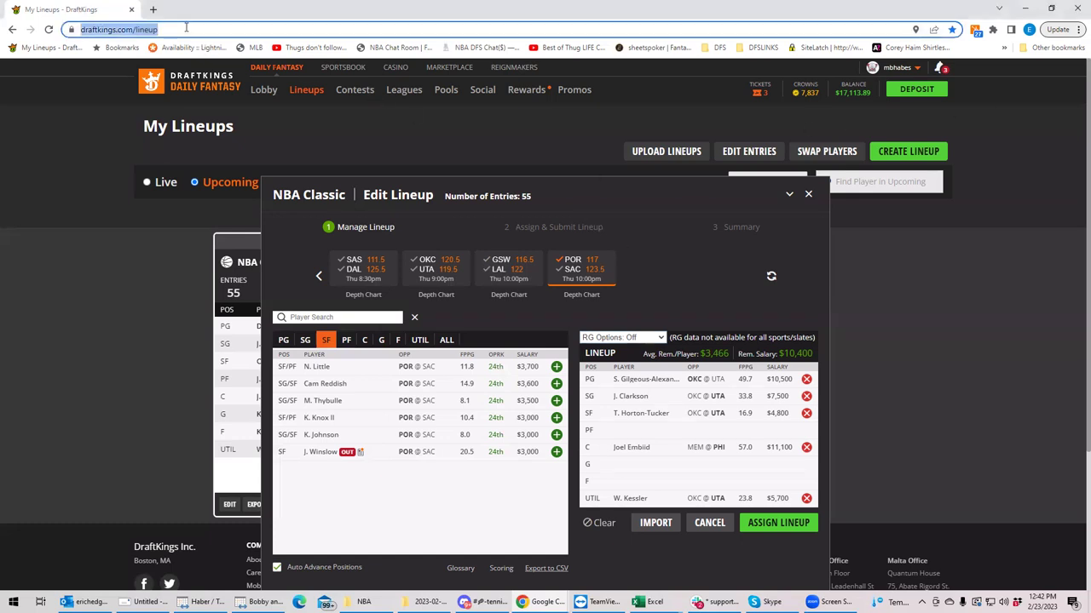
{"action": "type", "text": "sa"}
{"action": "key", "text": "Return"}
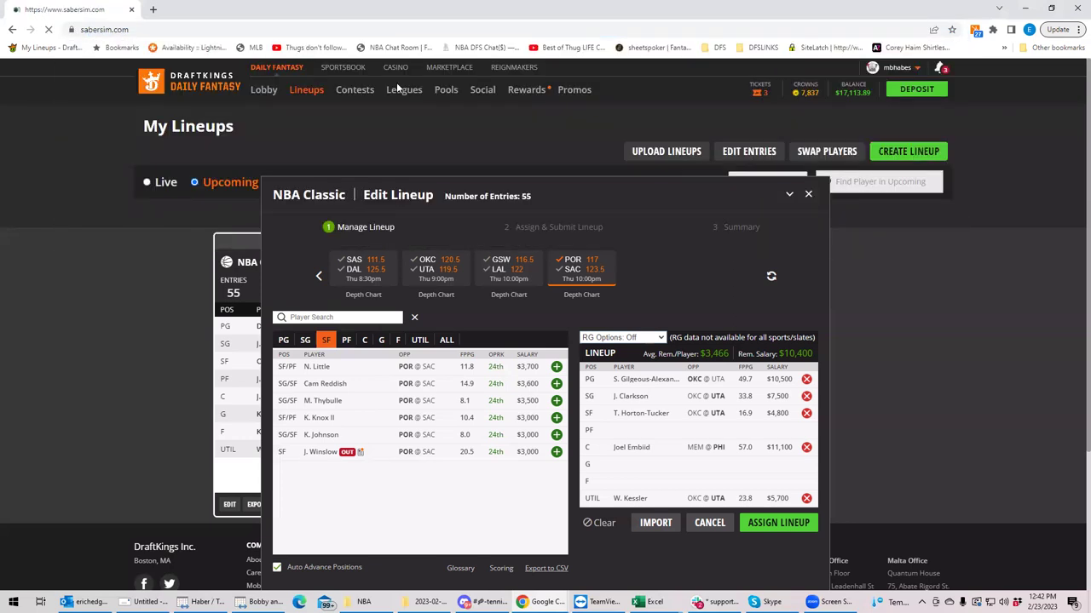
{"action": "left_click", "coordinate": [756, 85]}
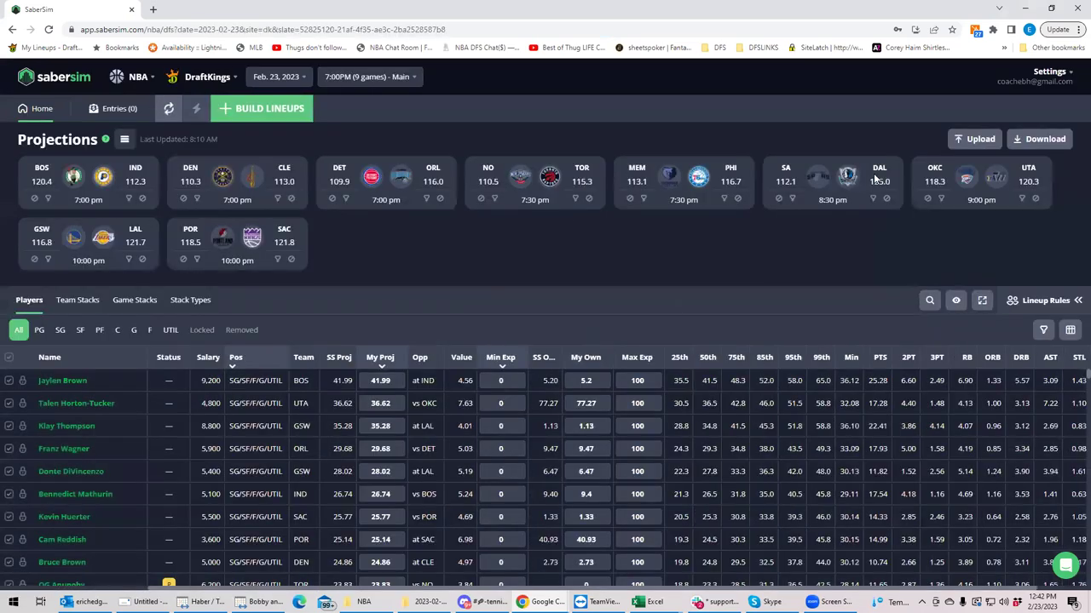
Step: Start a custom data CSV upload and browse to the DFSSheets folder in Dropbox
{"action": "left_click", "coordinate": [974, 139]}
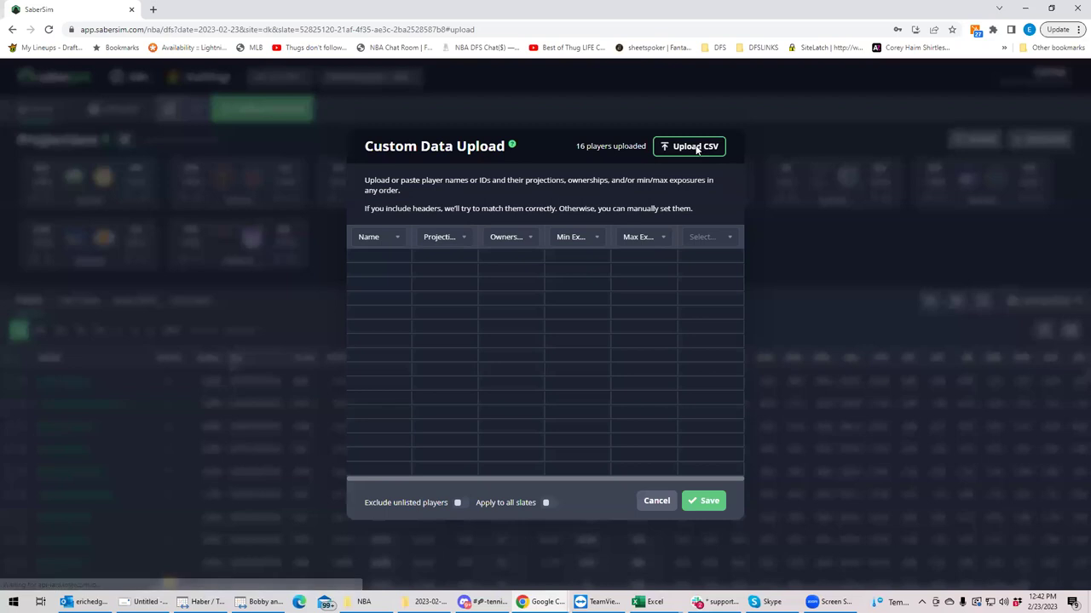
{"action": "left_click", "coordinate": [692, 147]}
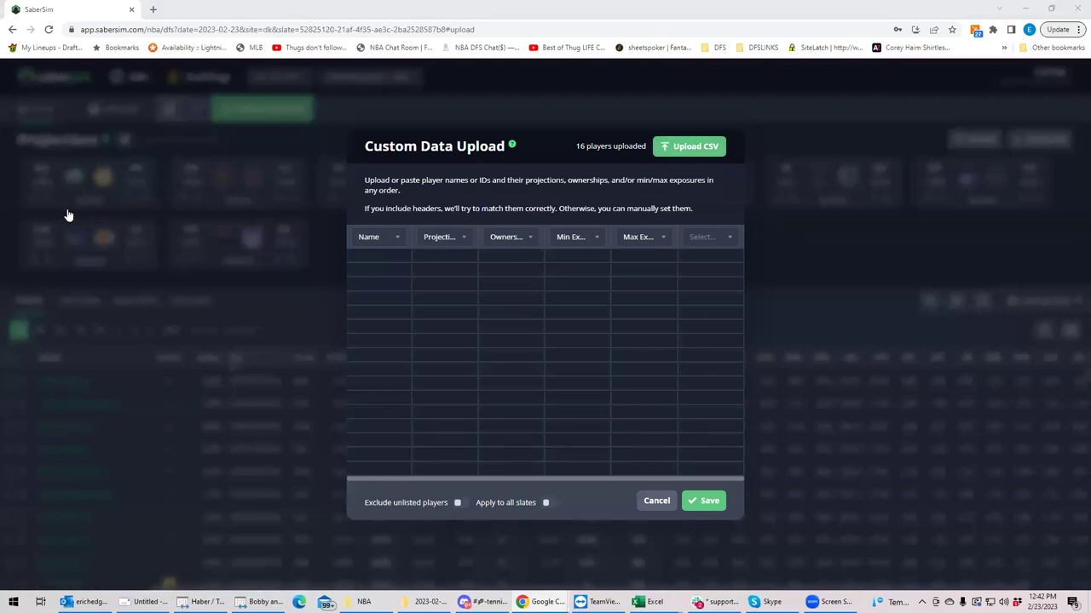
{"action": "left_click", "coordinate": [47, 157]}
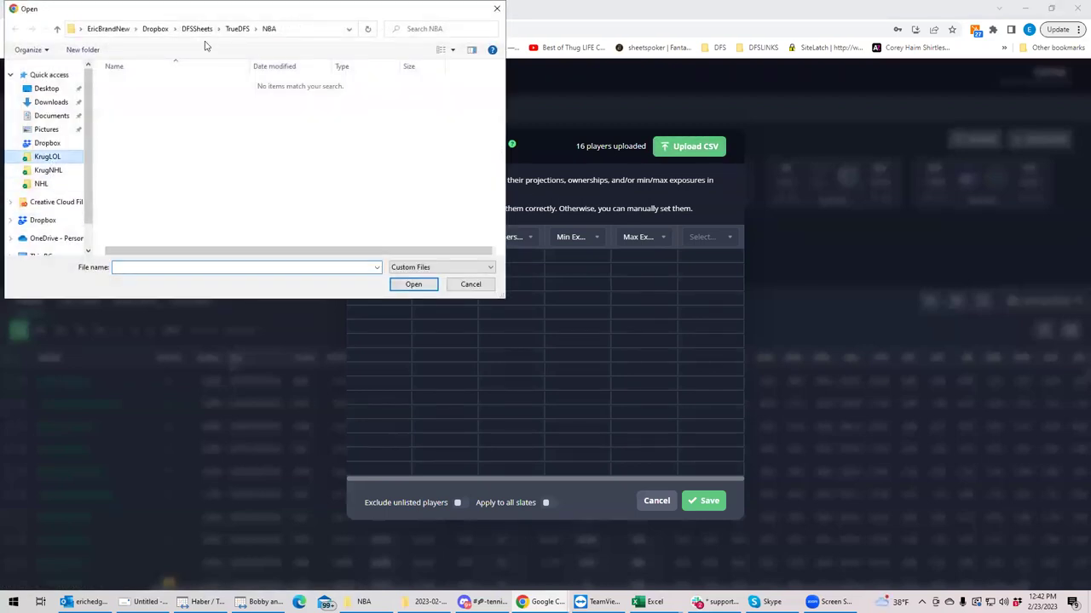
{"action": "left_click", "coordinate": [158, 29]}
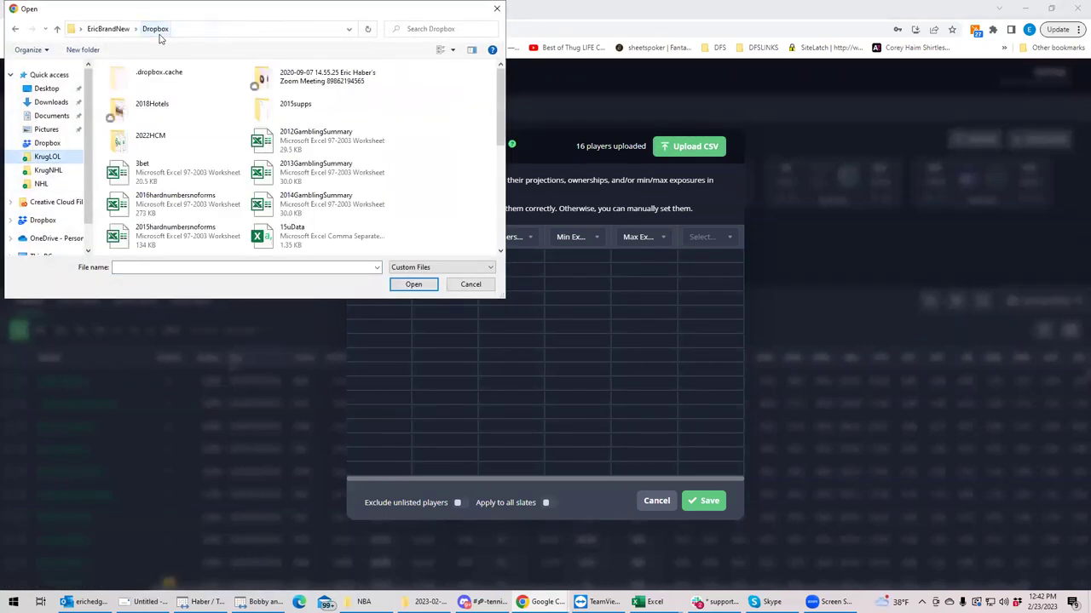
{"action": "left_click", "coordinate": [48, 160]}
{"action": "left_click", "coordinate": [48, 170]}
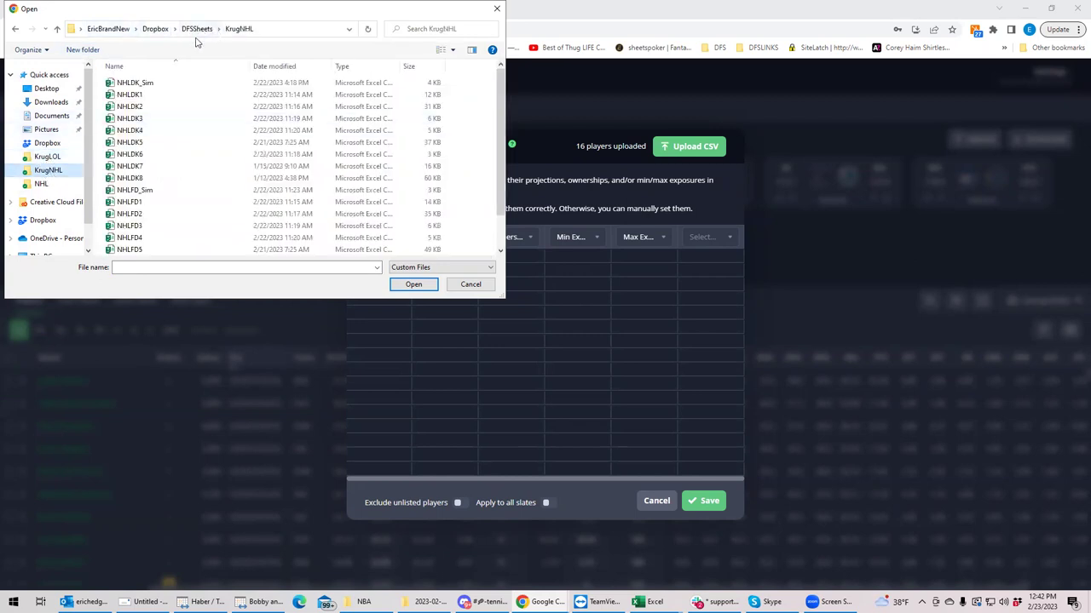
{"action": "left_click", "coordinate": [196, 29]}
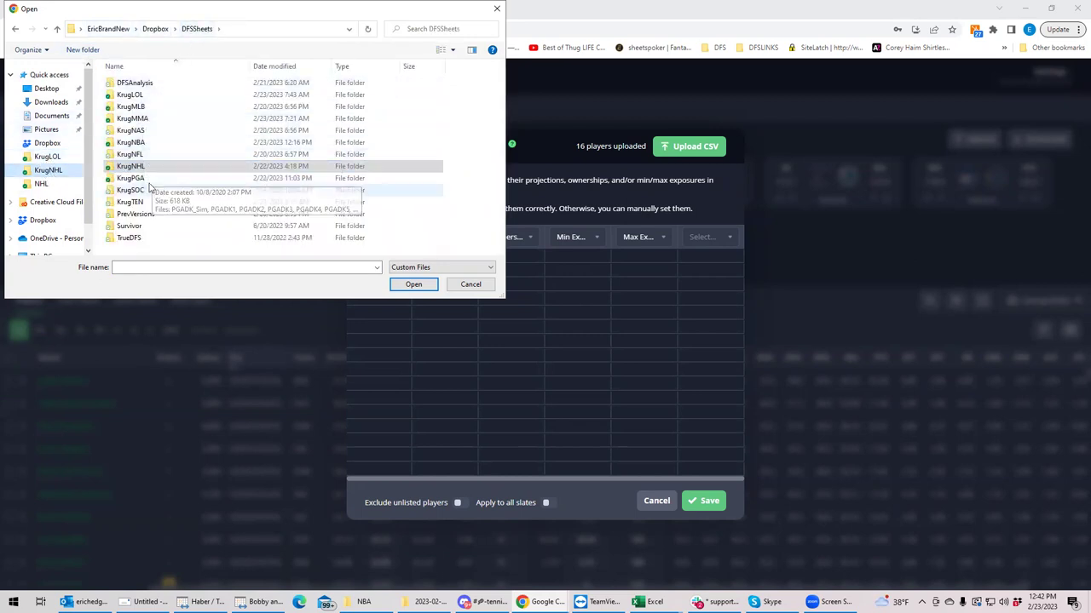
Step: Load NBADK_Sim from the KrugNBA folder, exclude unlisted players, and save the custom projections and ownerships
{"action": "left_click", "coordinate": [138, 143]}
{"action": "double_click", "coordinate": [140, 143]}
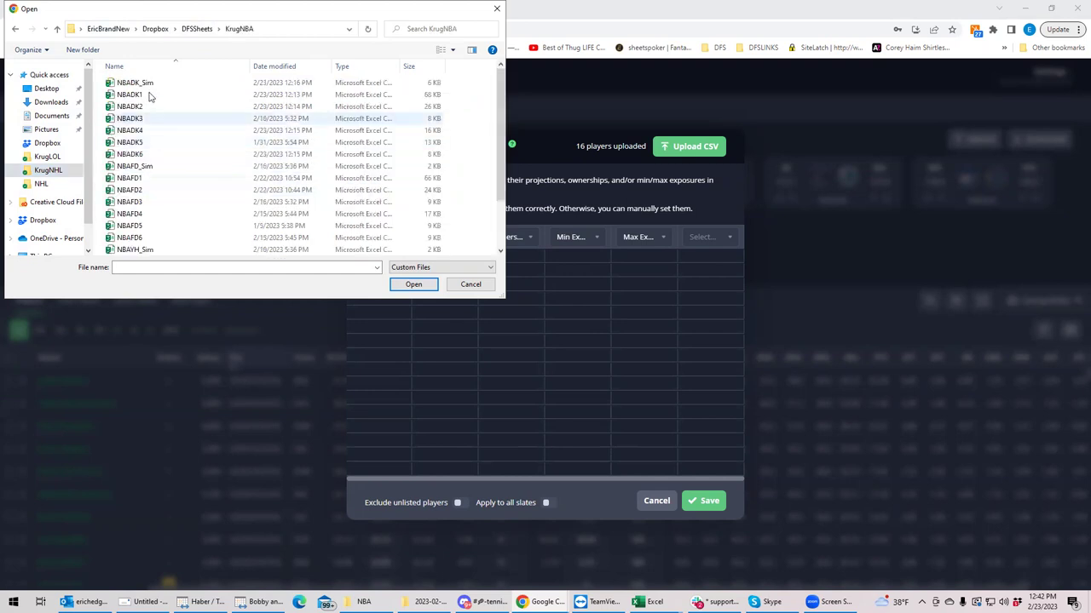
{"action": "left_click", "coordinate": [151, 84]}
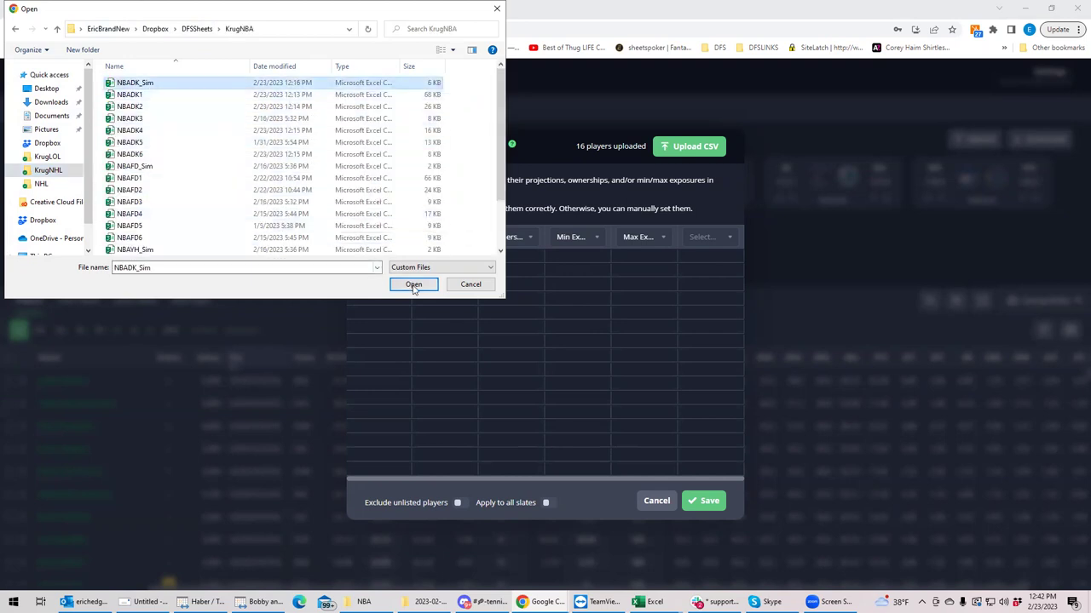
{"action": "left_click", "coordinate": [413, 284]}
{"action": "left_click", "coordinate": [460, 505]}
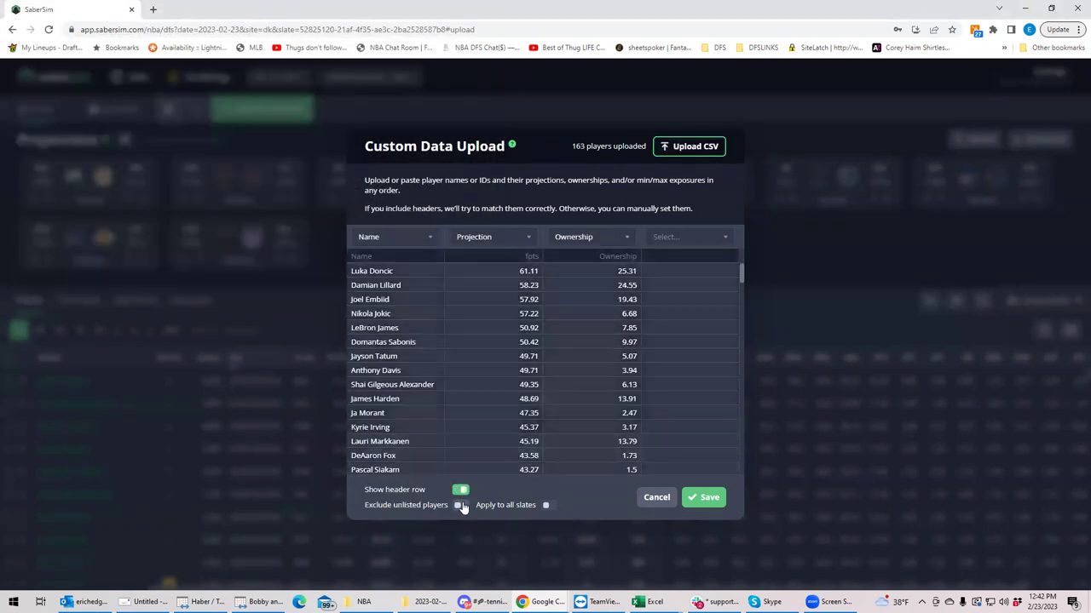
{"action": "left_click", "coordinate": [703, 498]}
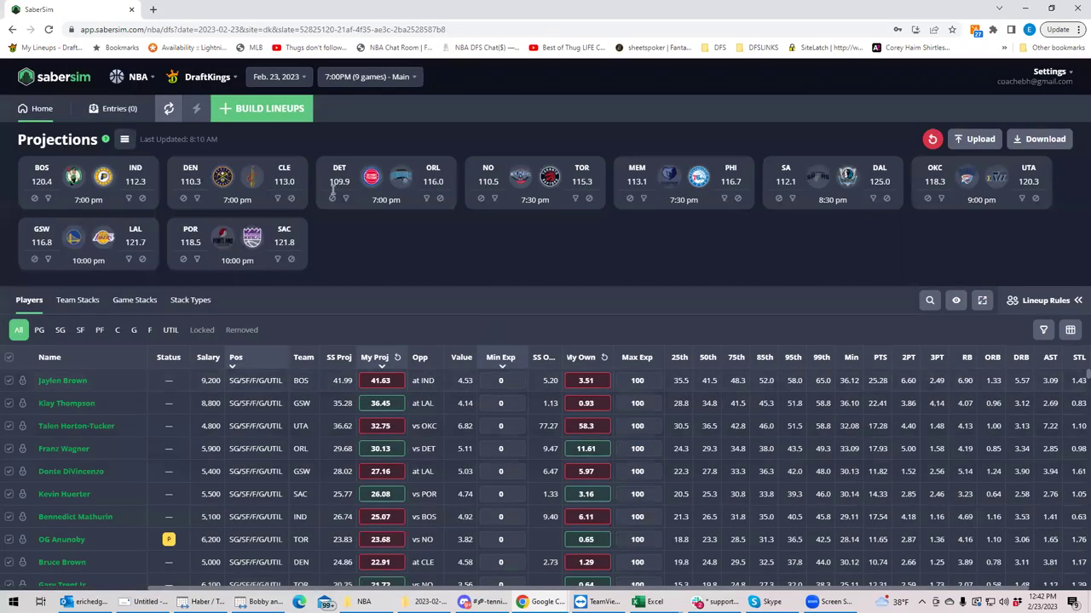
Step: Build 150 GPP lineups with a 150-max entry limit, and review the resulting player exposures
{"action": "left_click", "coordinate": [275, 111]}
{"action": "left_click", "coordinate": [366, 317]}
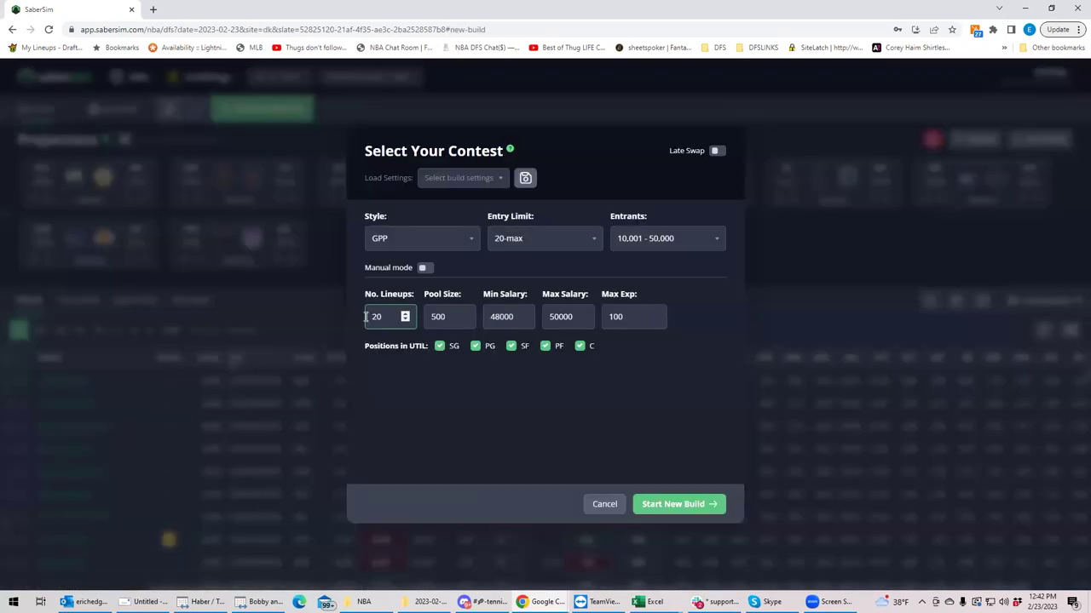
{"action": "type", "text": "150"}
{"action": "left_click", "coordinate": [543, 242]}
{"action": "left_click", "coordinate": [516, 327]}
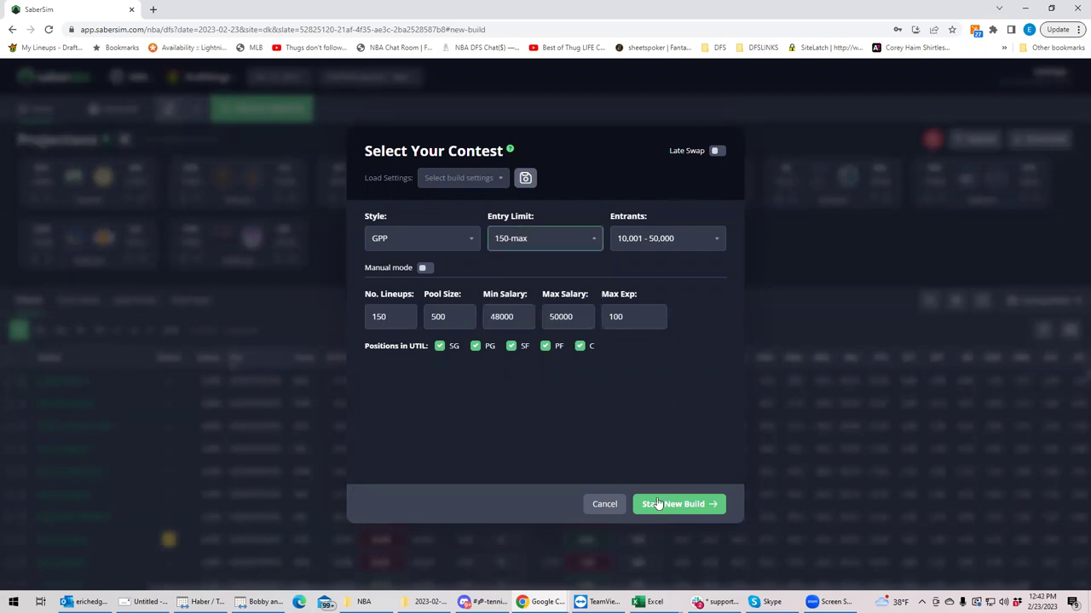
{"action": "left_click", "coordinate": [655, 508]}
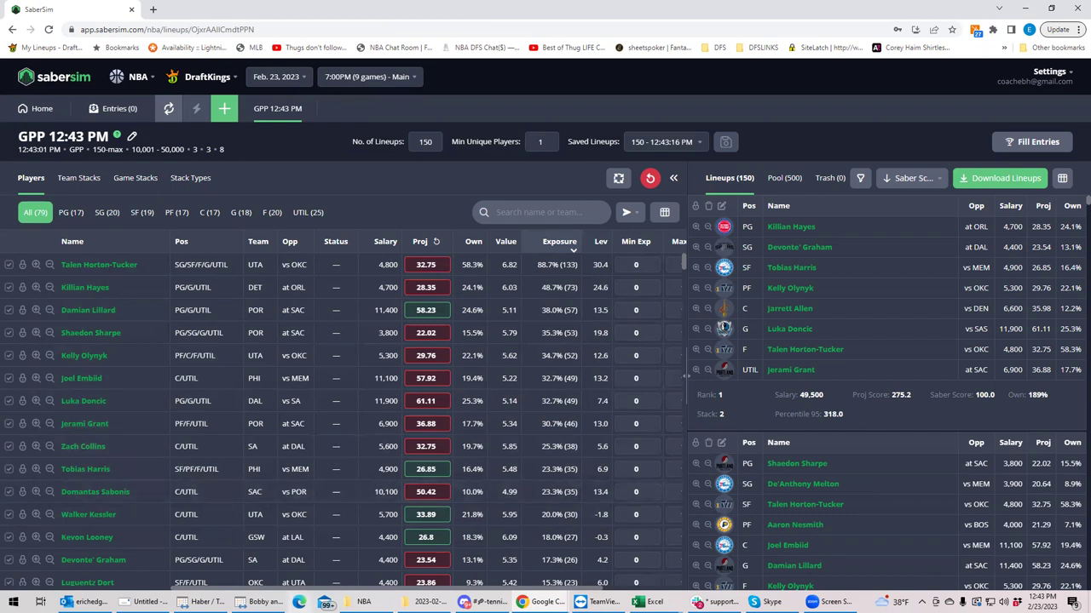
{"action": "scroll", "coordinate": [330, 536], "scroll_direction": "down", "scroll_amount": 2}
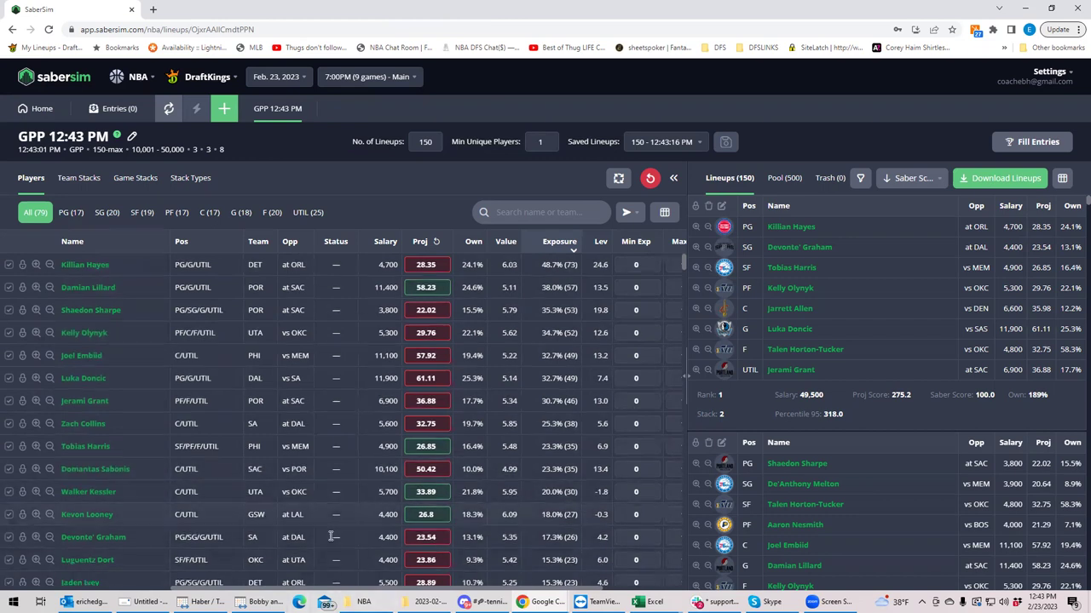
{"action": "scroll", "coordinate": [333, 534], "scroll_direction": "up", "scroll_amount": 2}
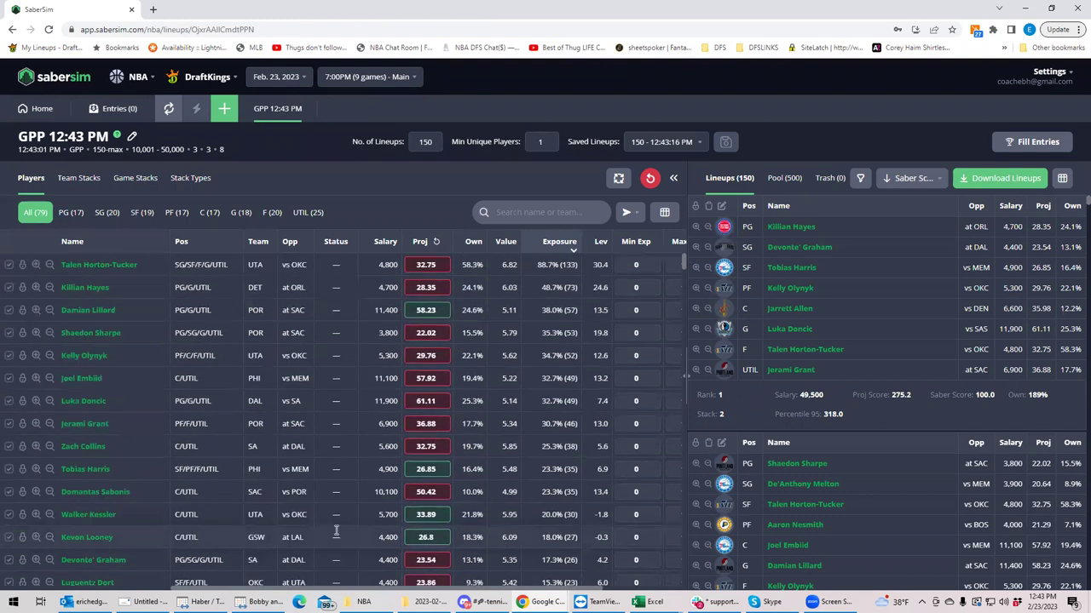